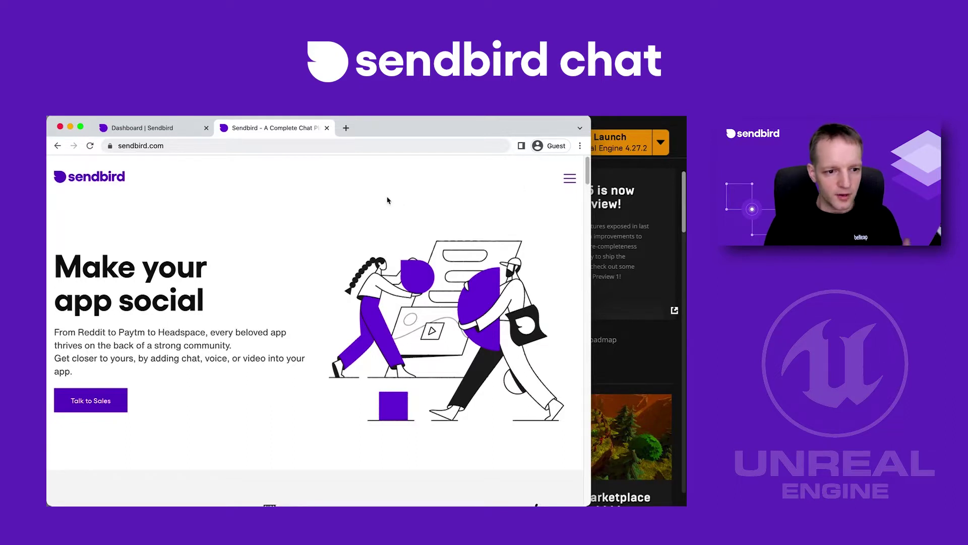
- In the Sendbird Dashboard, open the Dev application's overview from the Applications list
click(135, 128)
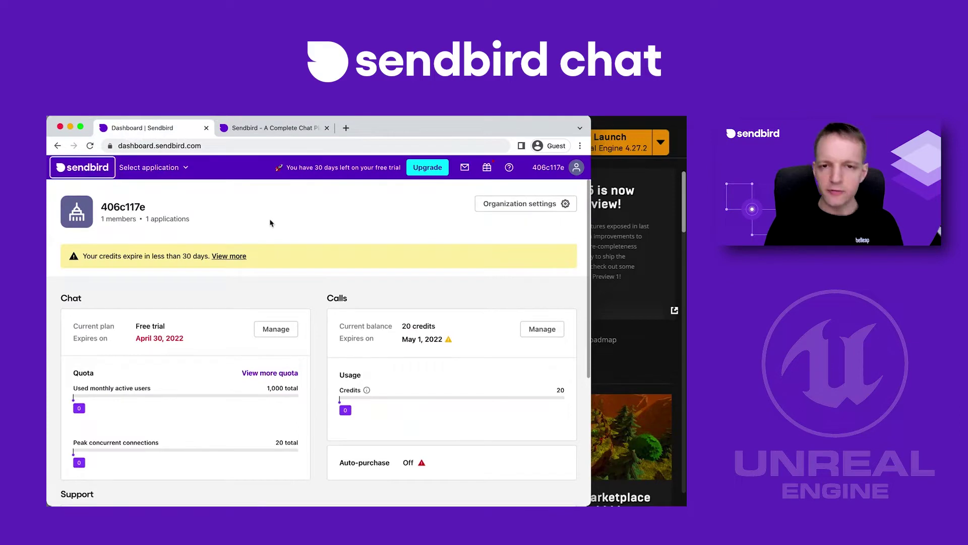
scroll(291, 252, down, 5)
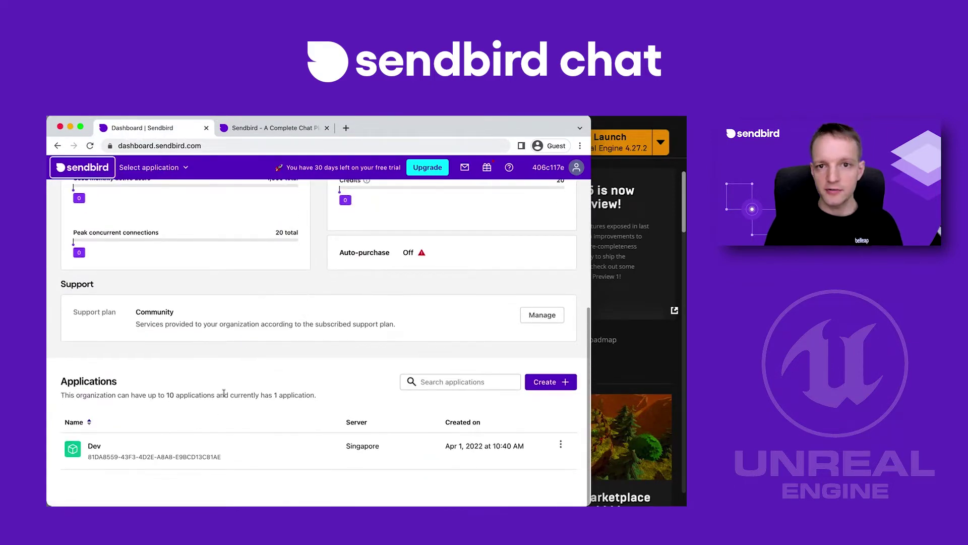
click(131, 457)
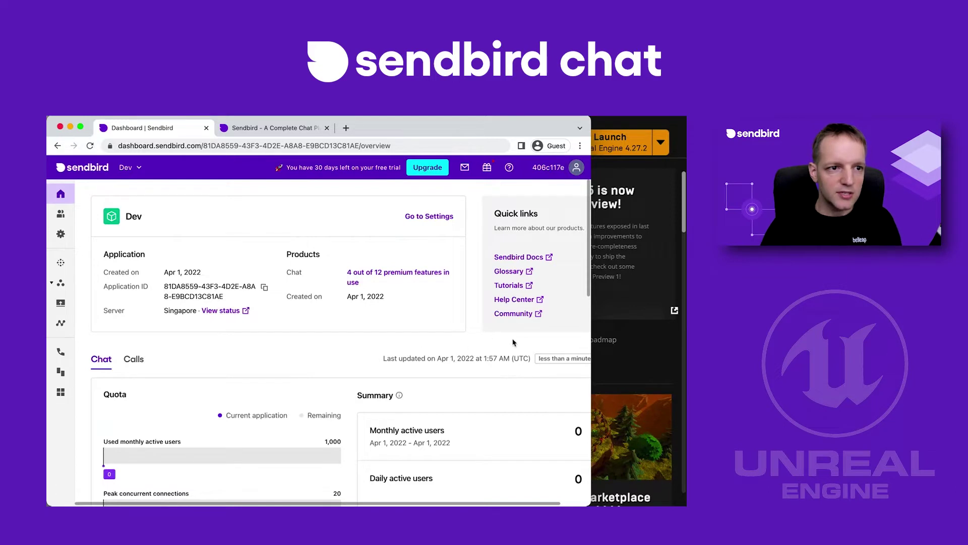
- Bring the Epic Games Launcher, with its Unreal Engine news page, in front of the dashboard
click(654, 358)
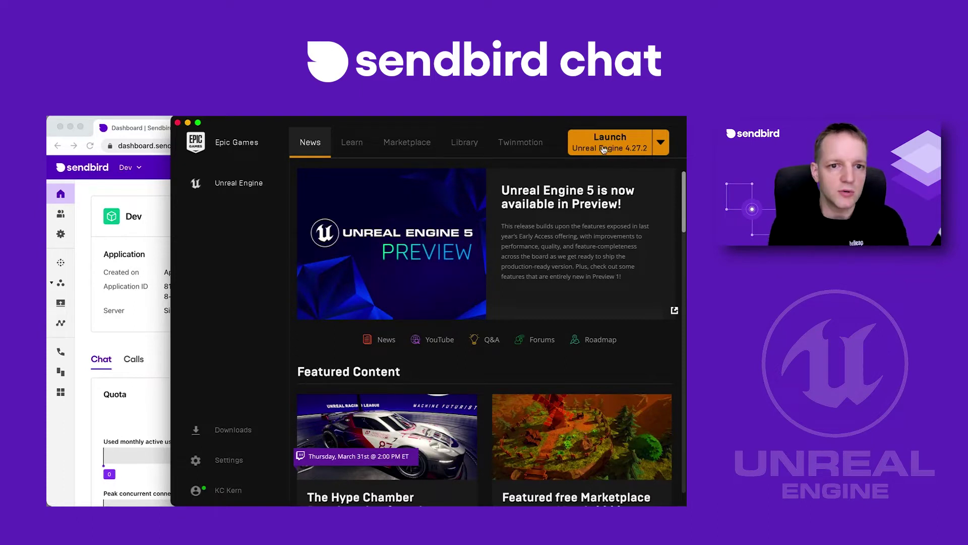
- Launch Unreal Engine 4.27.2 from the Epic Games Launcher
click(603, 150)
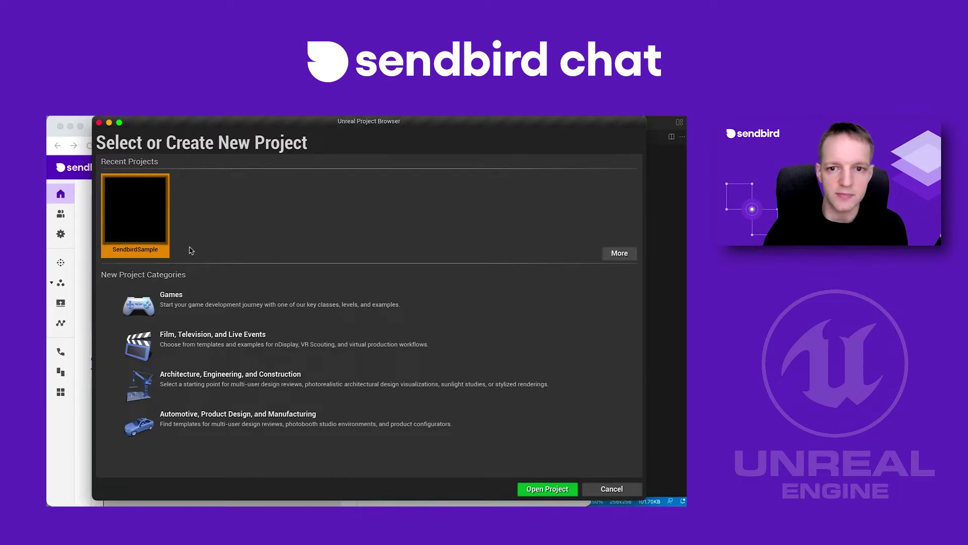
- Reveal the SendbirdSample project's sendbird-chat-sample-unreal folder in Finder from Recent Projects
double_click(134, 195)
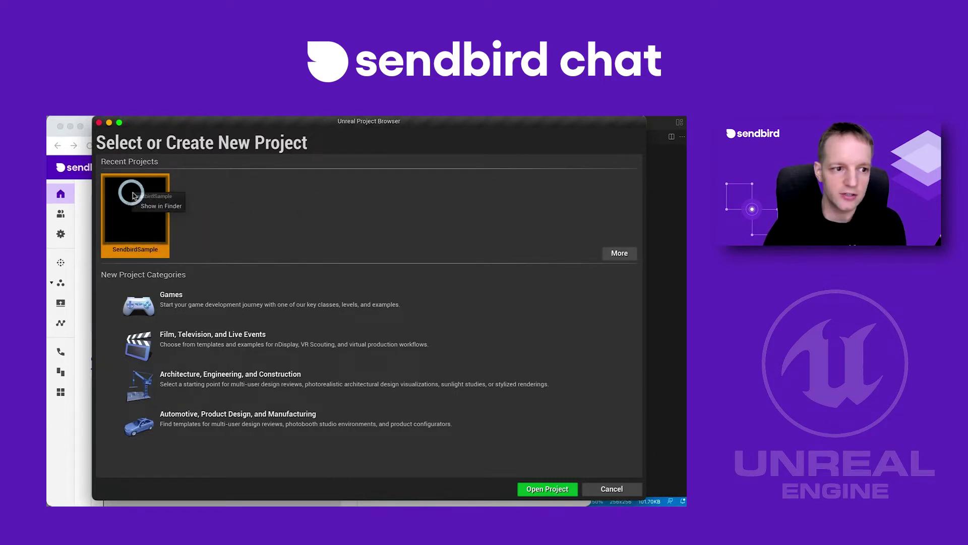
click(160, 206)
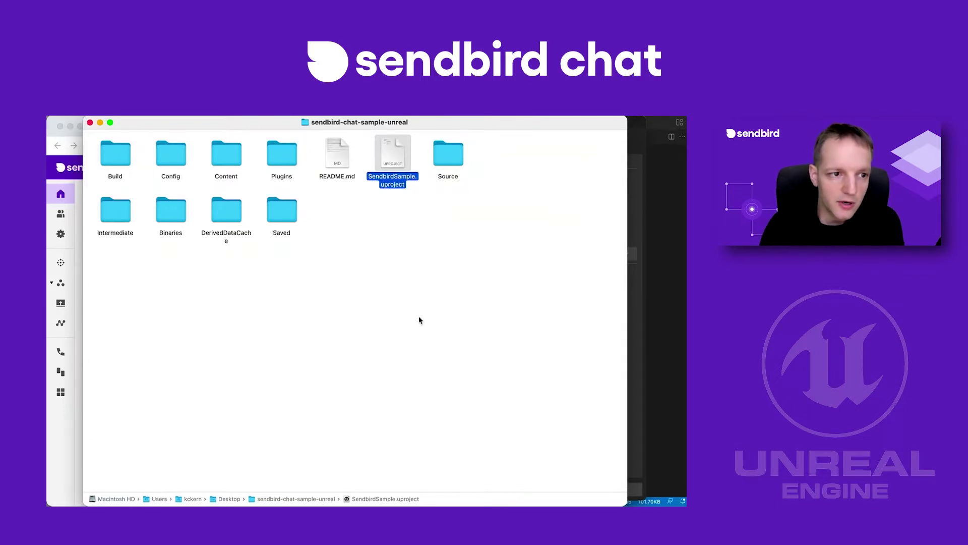
- Review the project folder, selecting README.md and SendbirdSample.uproject, then return to the Project Browser
click(419, 320)
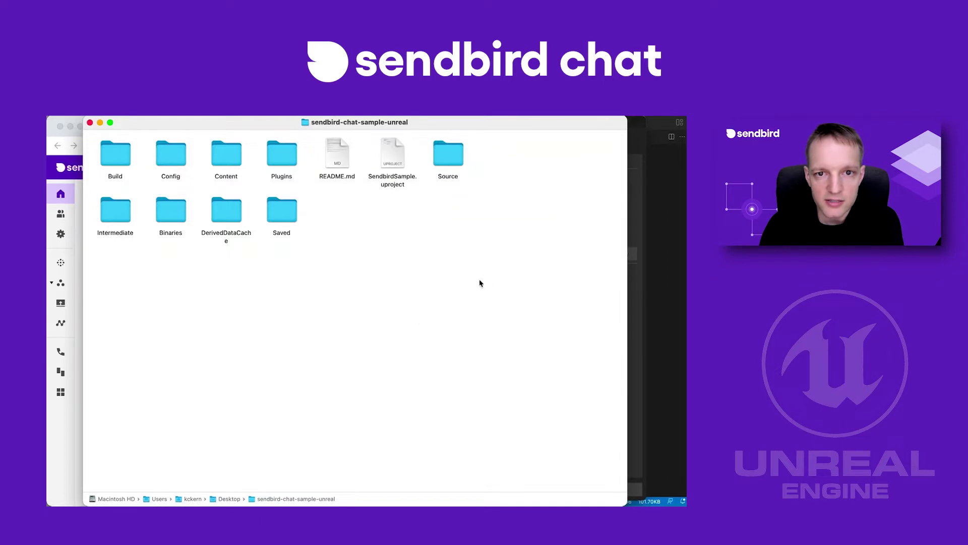
drag(480, 280, 114, 150)
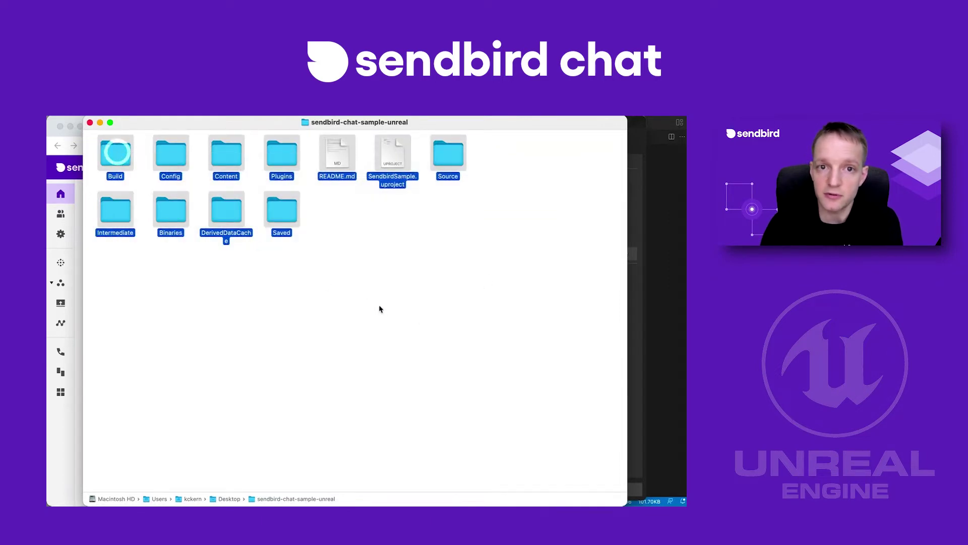
click(395, 314)
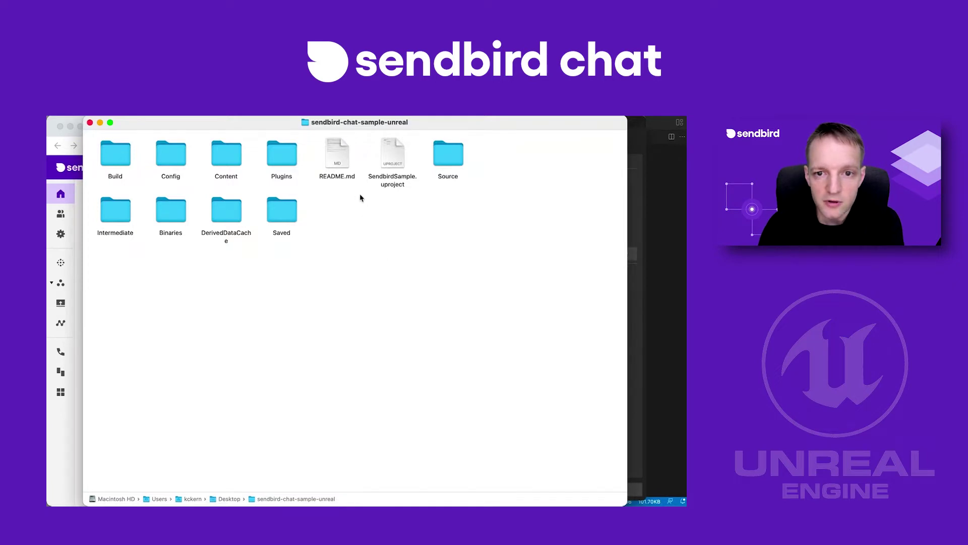
click(332, 157)
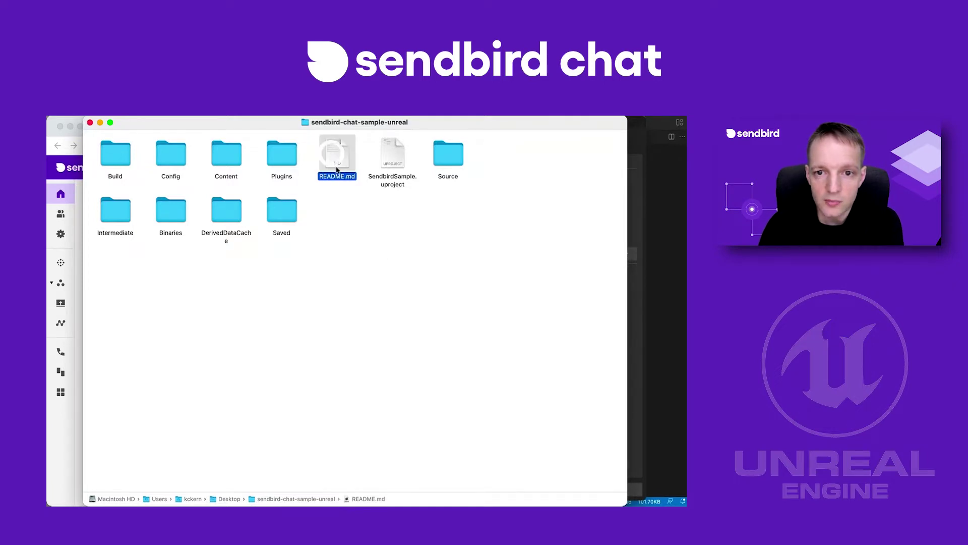
click(393, 158)
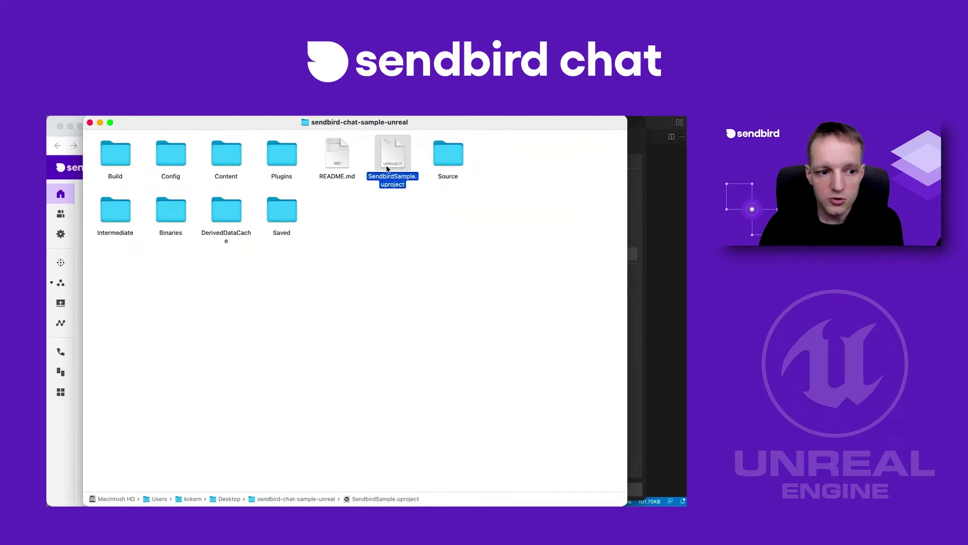
click(633, 148)
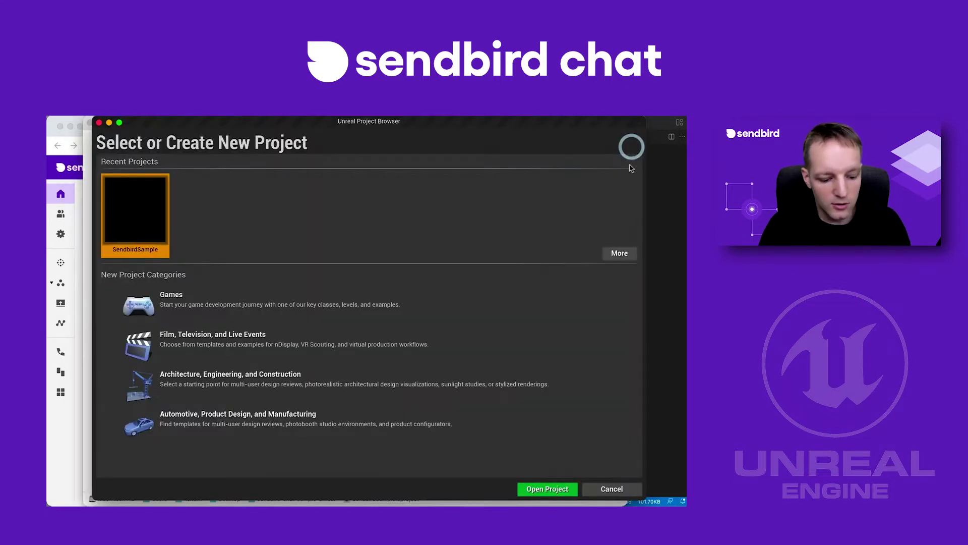
- Open the SendbirdSample project from the Open Existing Project list
click(617, 252)
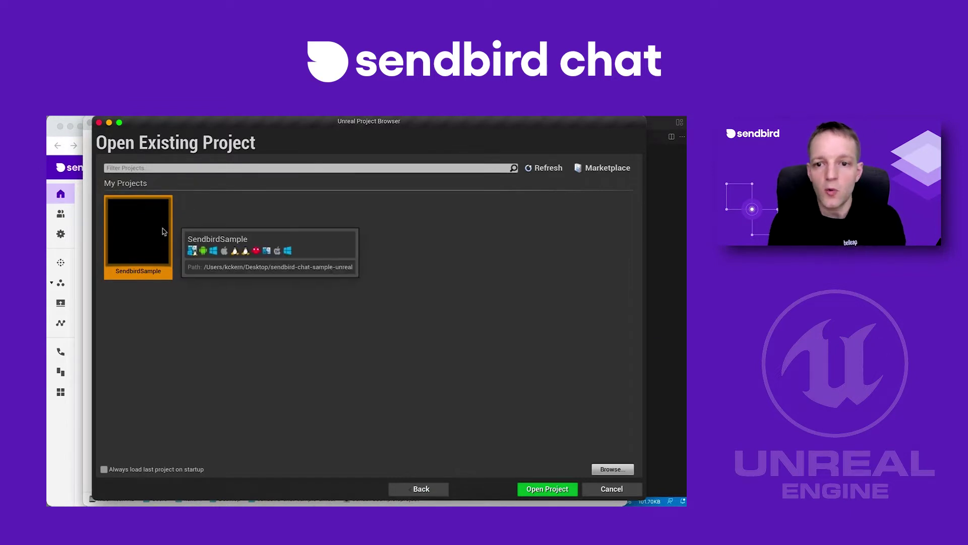
double_click(147, 229)
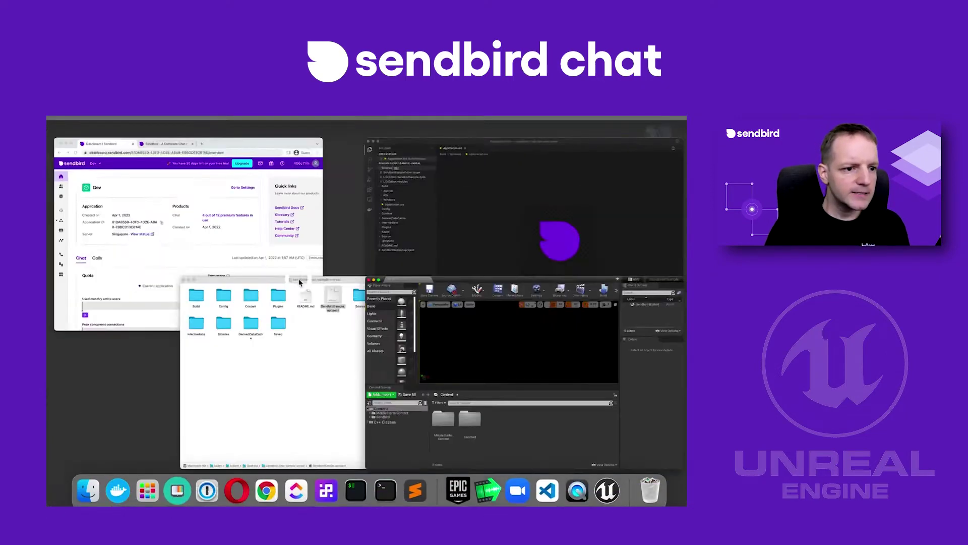
- Browse the Binaries/Mac and Build folders in VS Code's Explorer, then return to the Unreal Editor
click(576, 246)
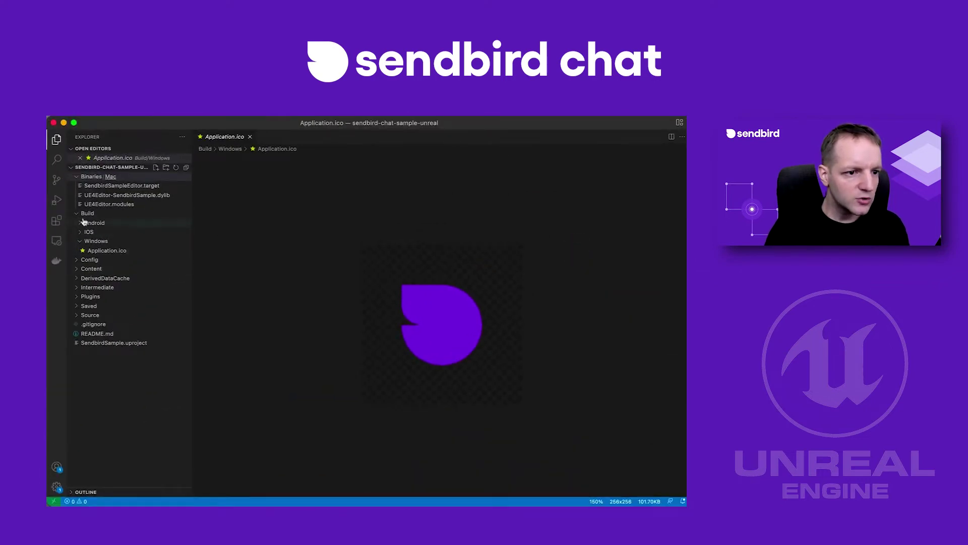
click(78, 178)
click(78, 185)
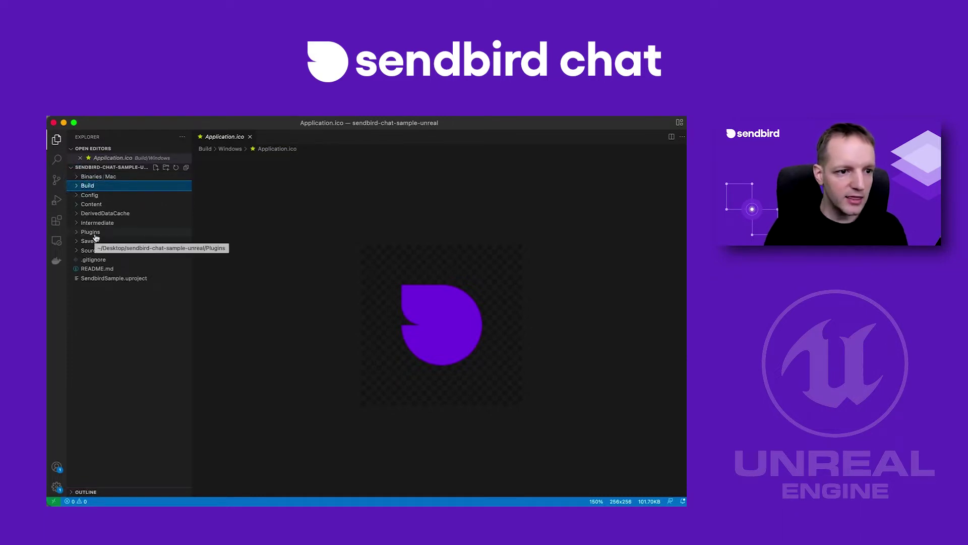
click(76, 177)
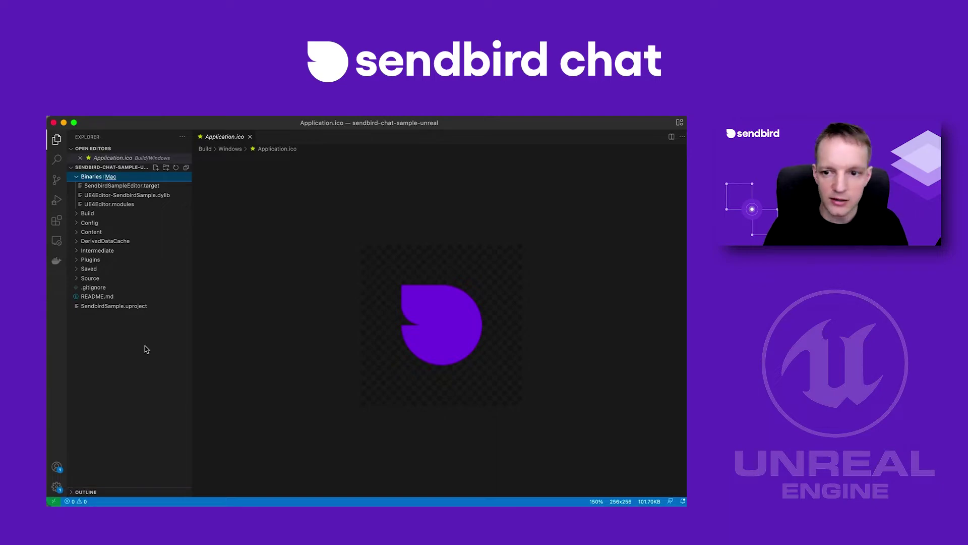
click(77, 178)
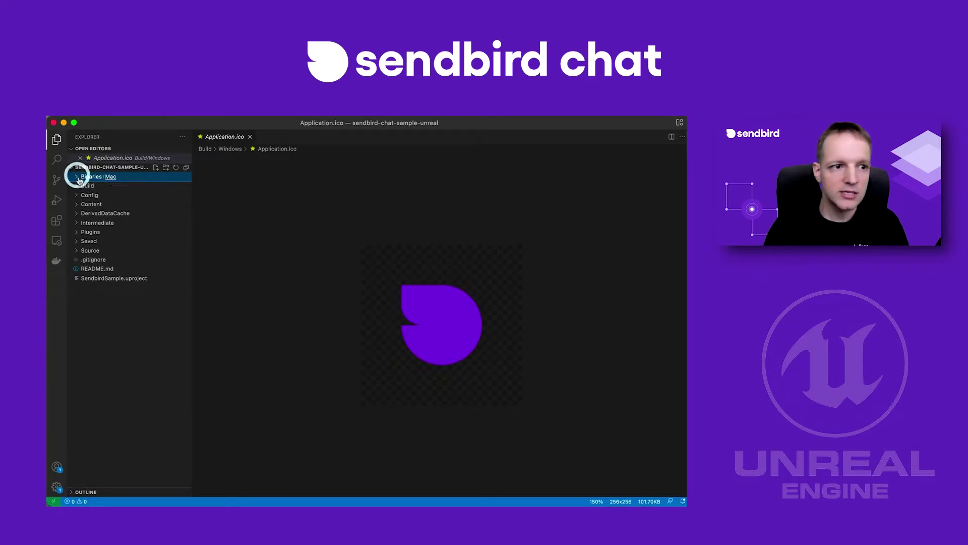
key(ctrl+Up)
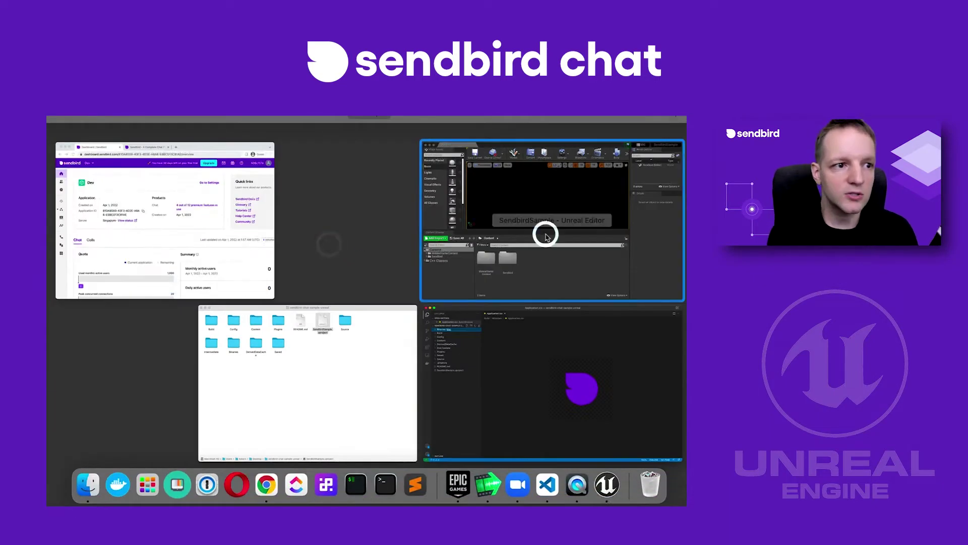
click(480, 237)
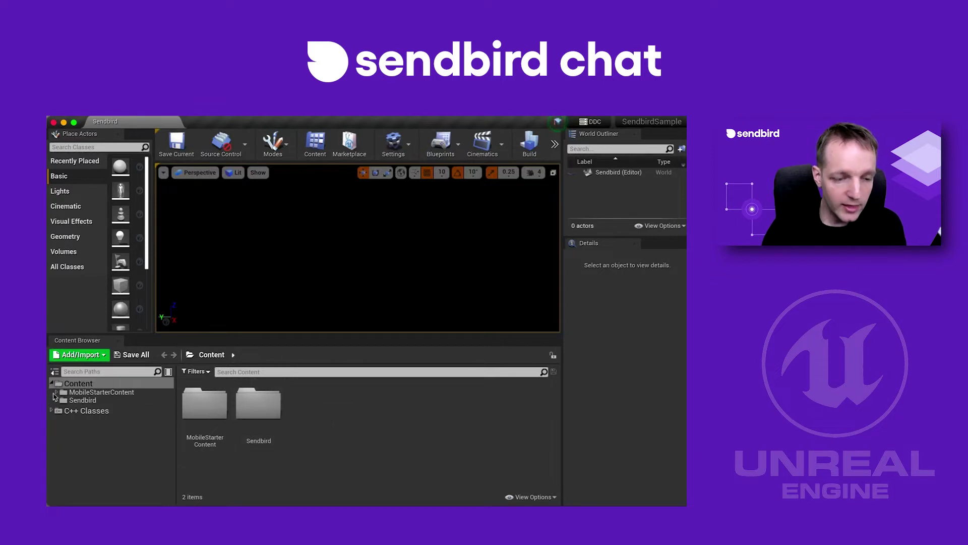
- Expand the Sendbird and MobileStarterContent folders in the Content Browser and show the Blueprints menu
click(56, 400)
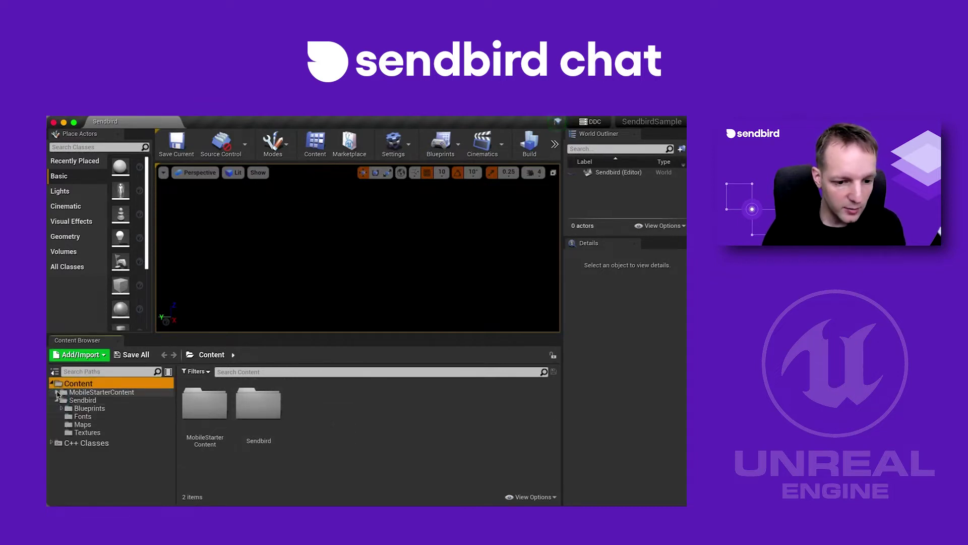
click(57, 392)
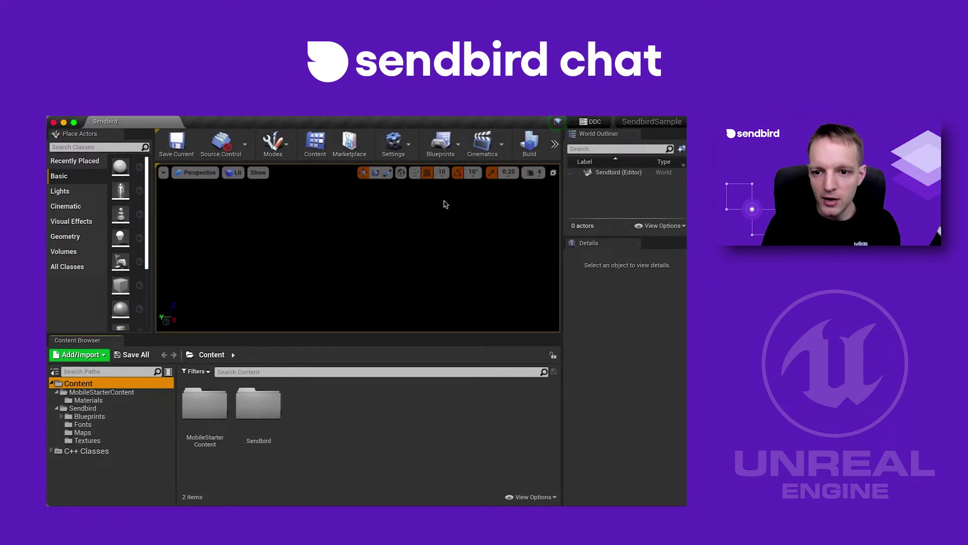
click(460, 147)
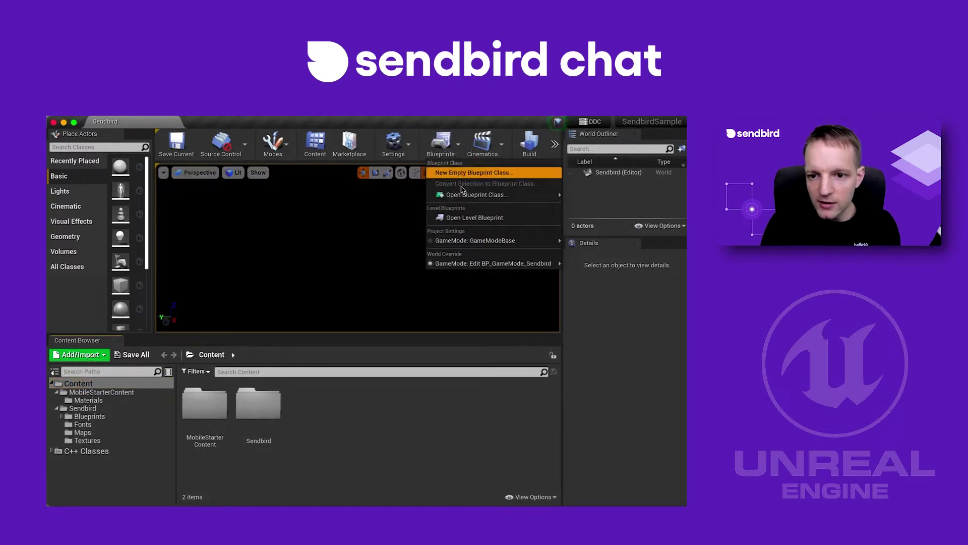
- Open the Level Blueprint showing BeginPlay calling Sendbird Init and End Play calling Sendbird Disconnect
click(461, 221)
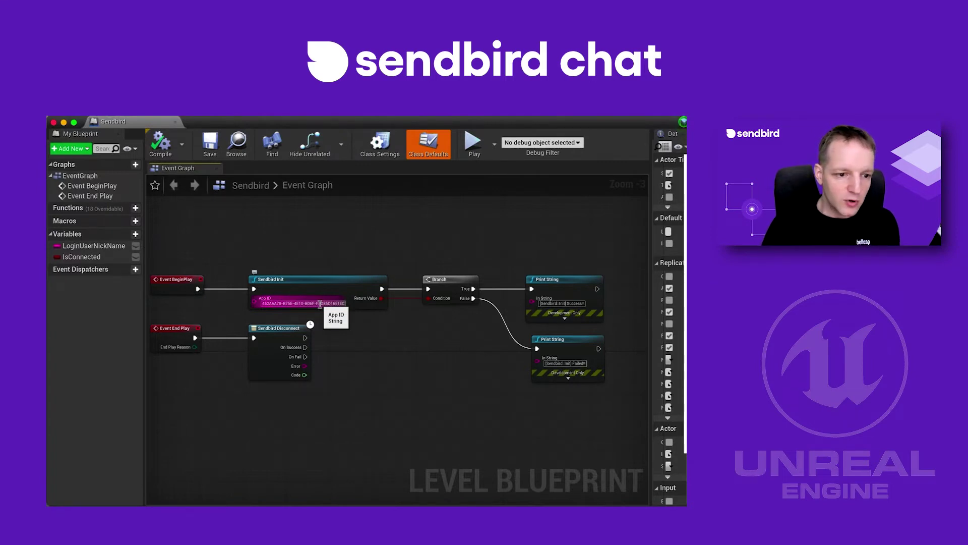
key(ctrl+Up)
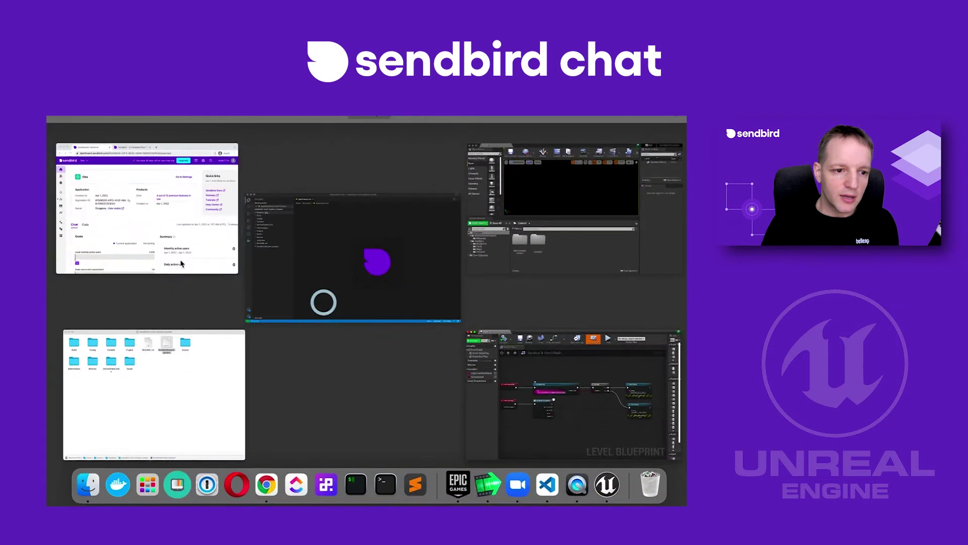
click(212, 252)
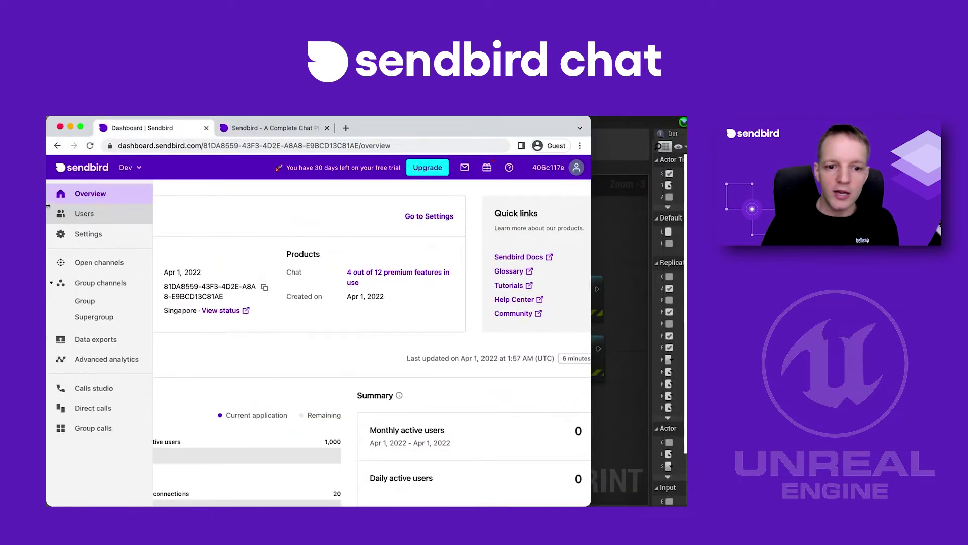
click(141, 168)
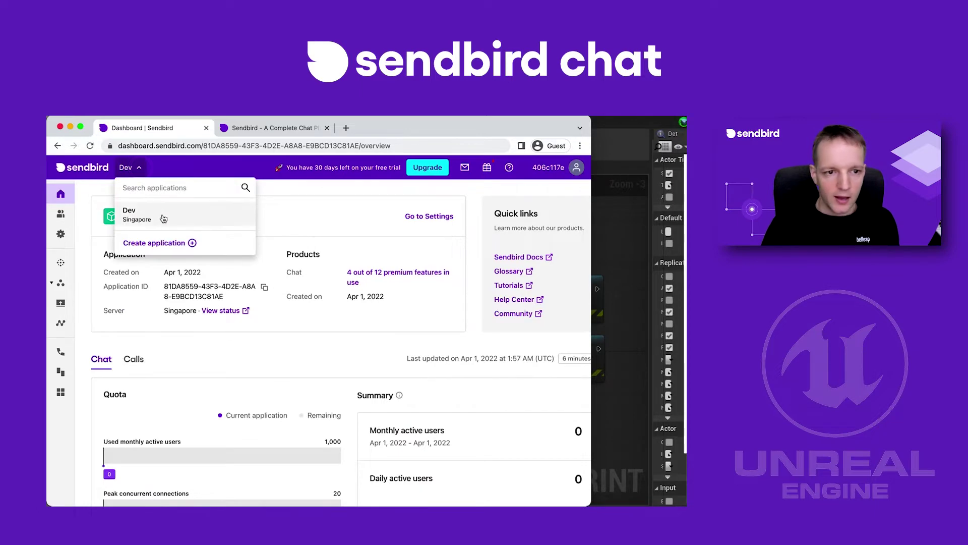
click(185, 244)
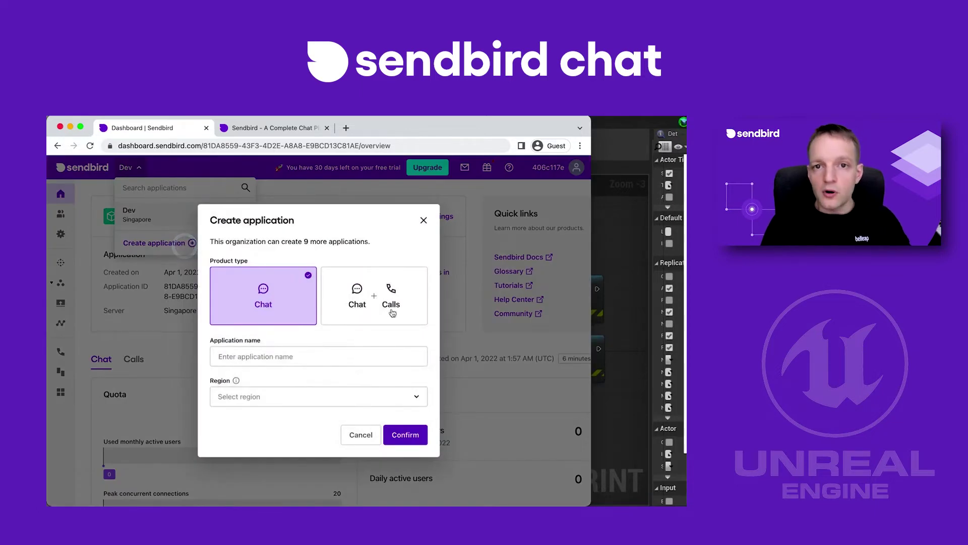
click(424, 220)
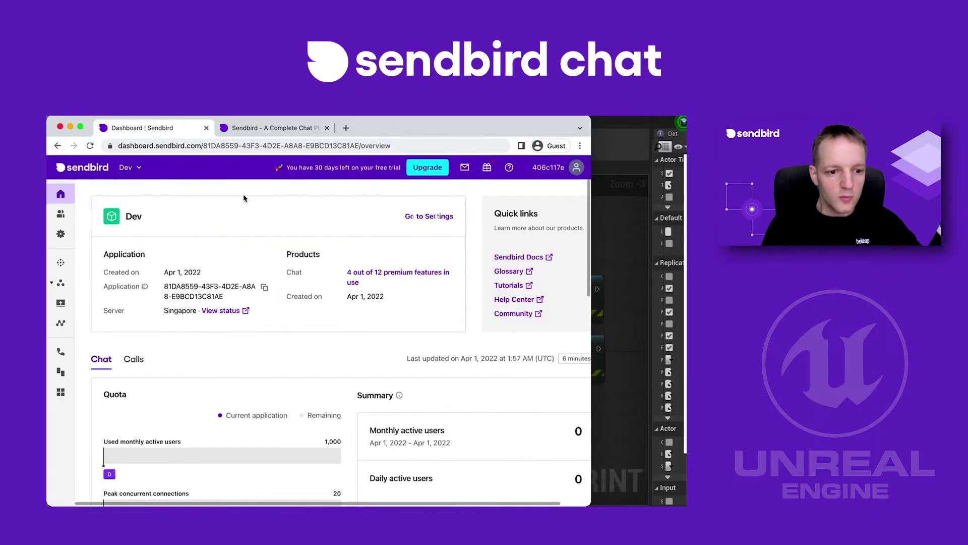
- Copy the Dev application's Application ID from the Sendbird Dashboard overview
click(265, 287)
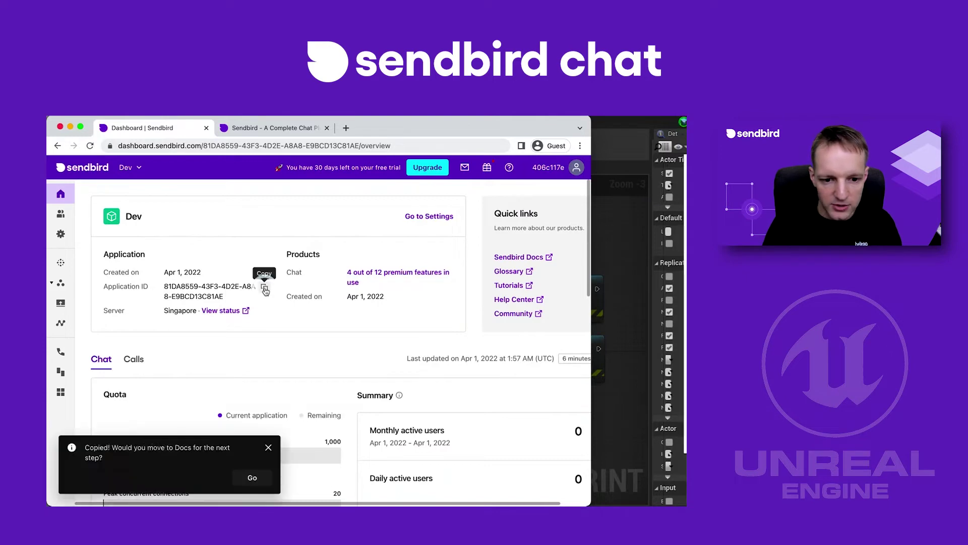
- Paste the copied Dev application ID into Sendbird Init's App ID pin and save the level blueprint
click(632, 361)
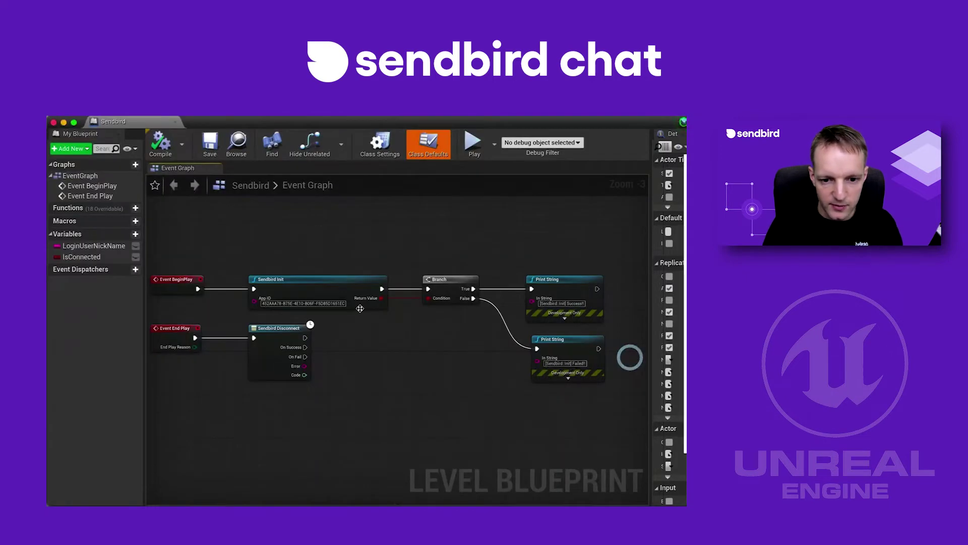
click(309, 302)
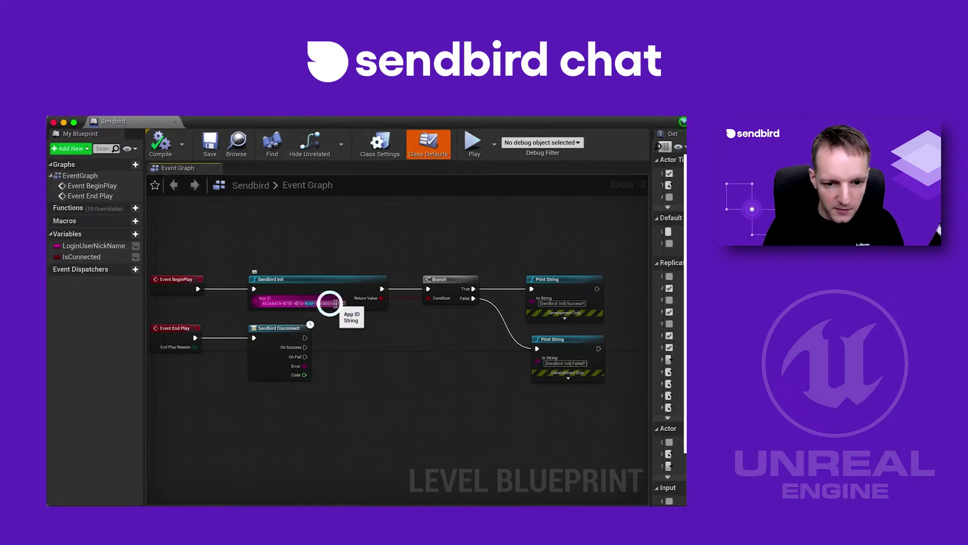
key(Escape)
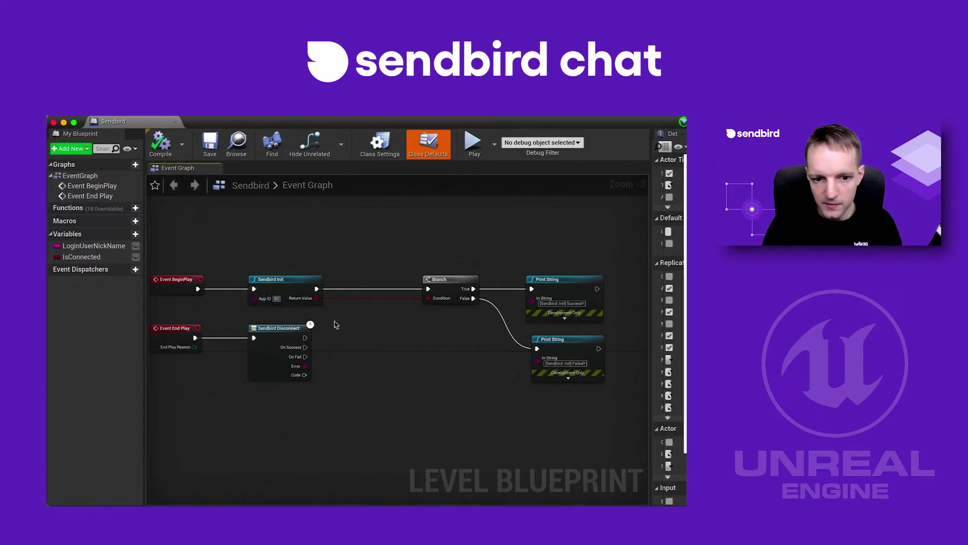
key(super+v)
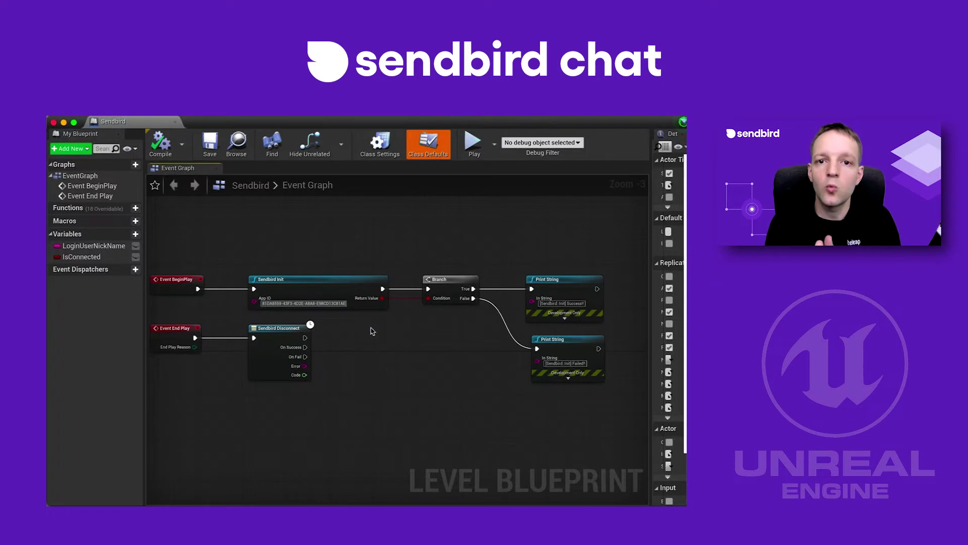
click(371, 330)
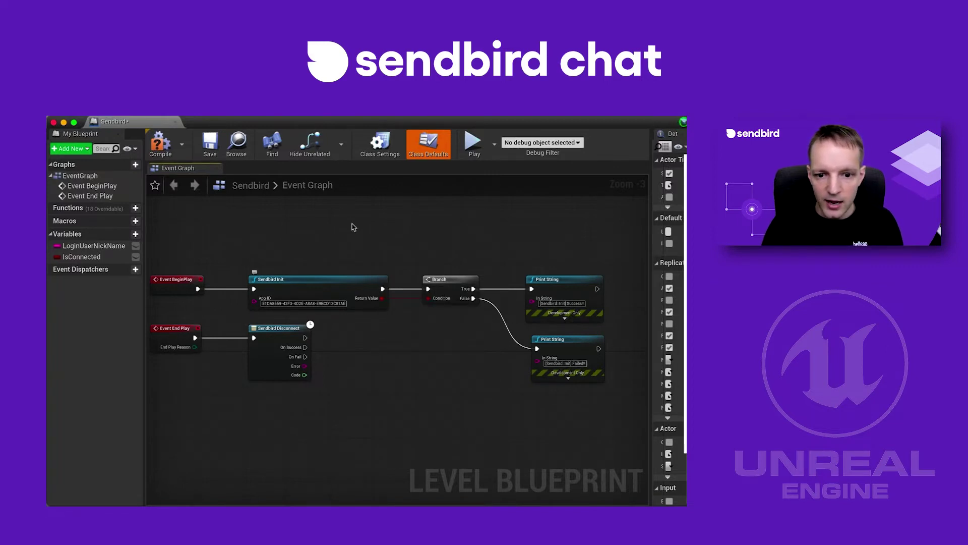
click(205, 147)
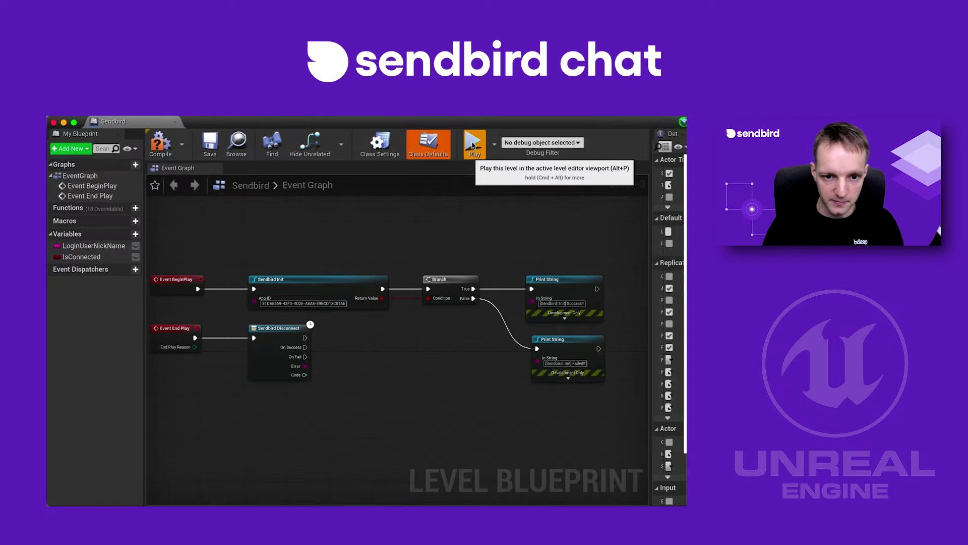
- Play the level and log into the Sendbird Chat Sample as UserA
click(472, 146)
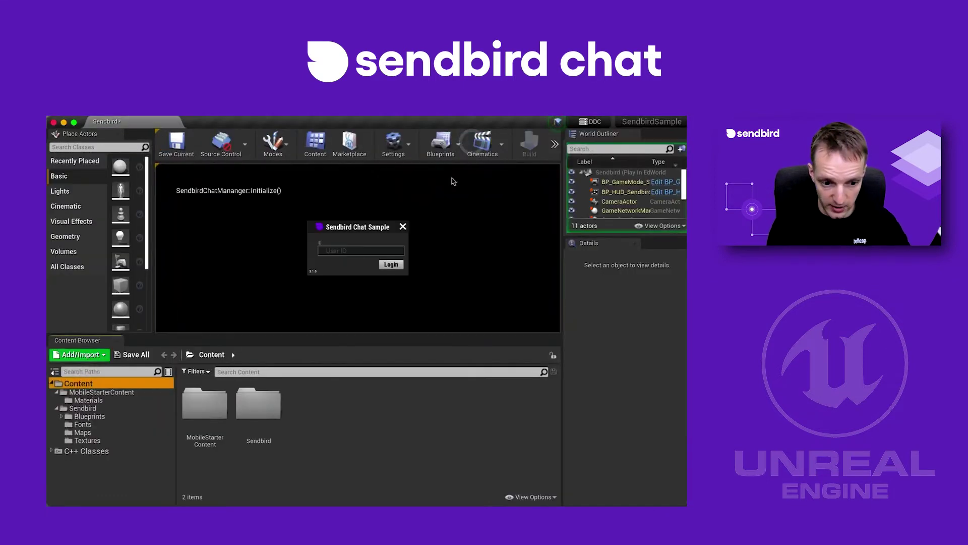
click(371, 249)
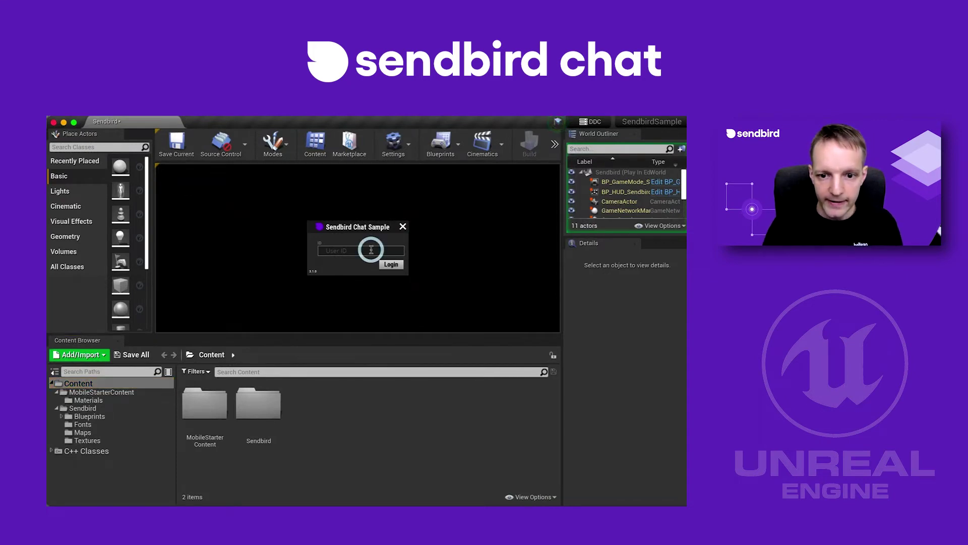
text(UserA)
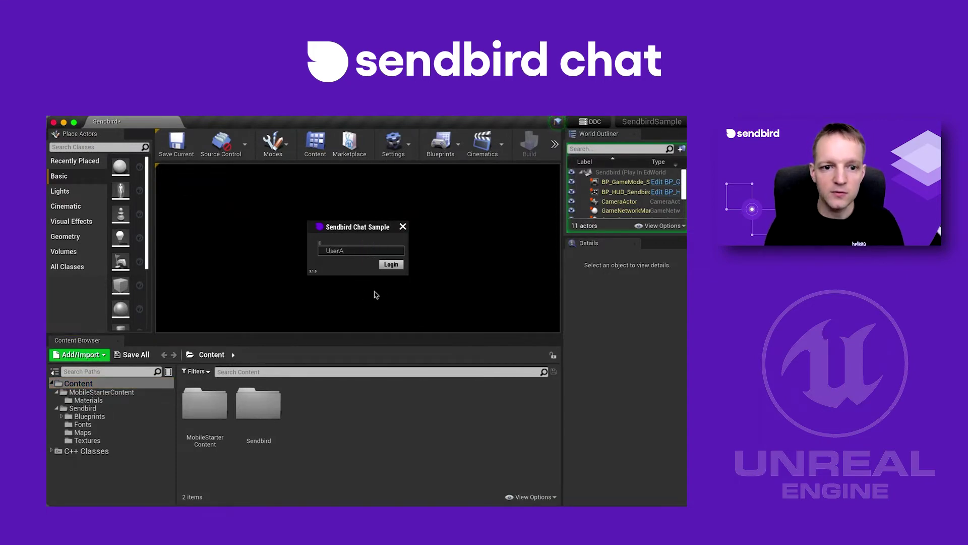
click(396, 266)
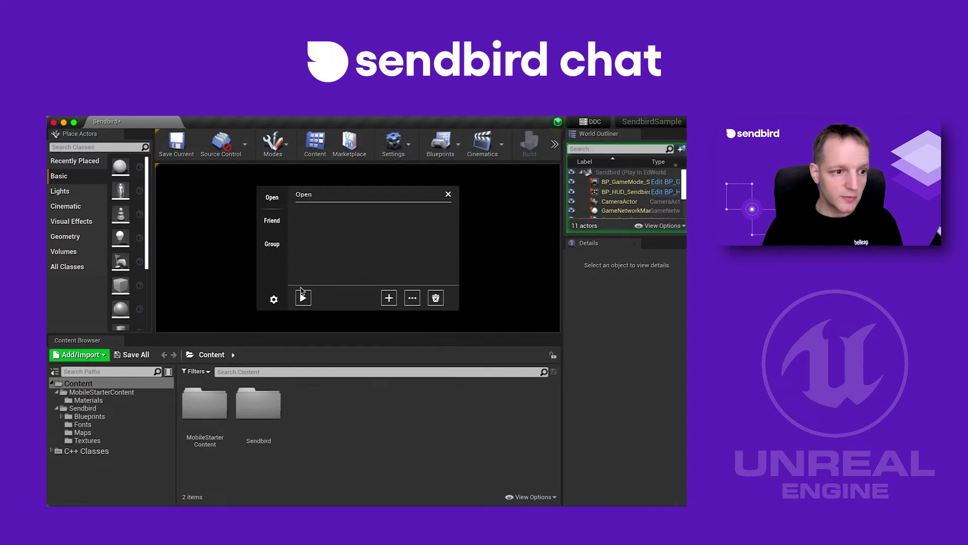
- Check that the dashboard's Open channels page is empty, then return to the running Unreal sample
key(ctrl+Up)
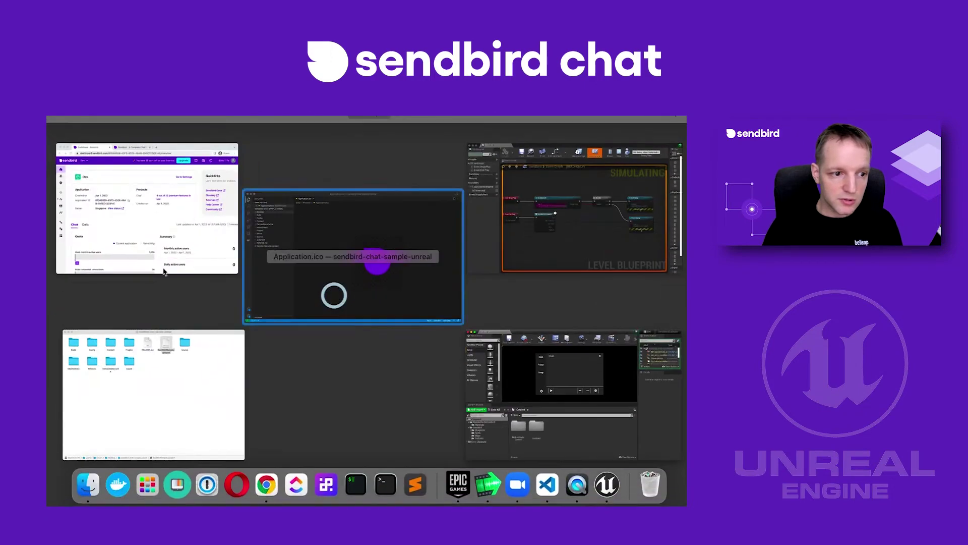
click(93, 235)
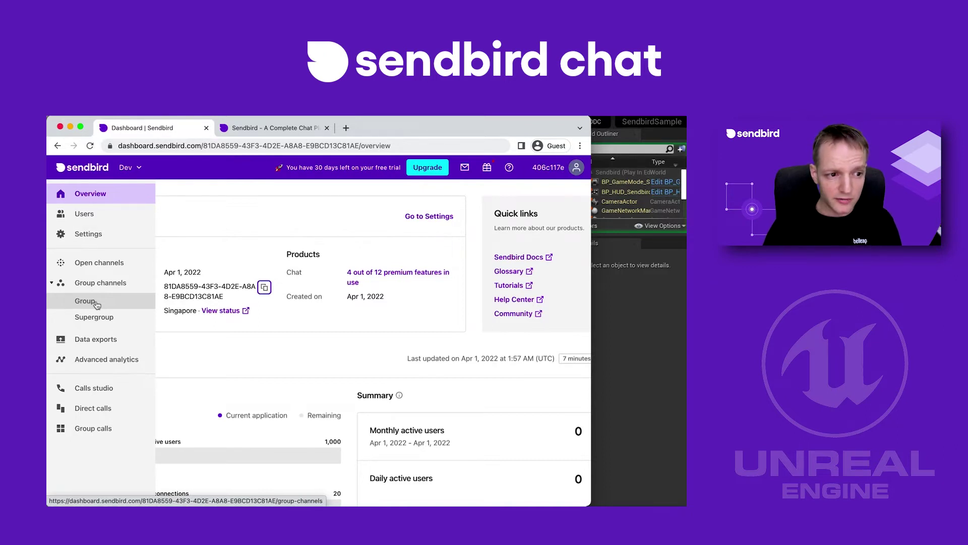
click(100, 267)
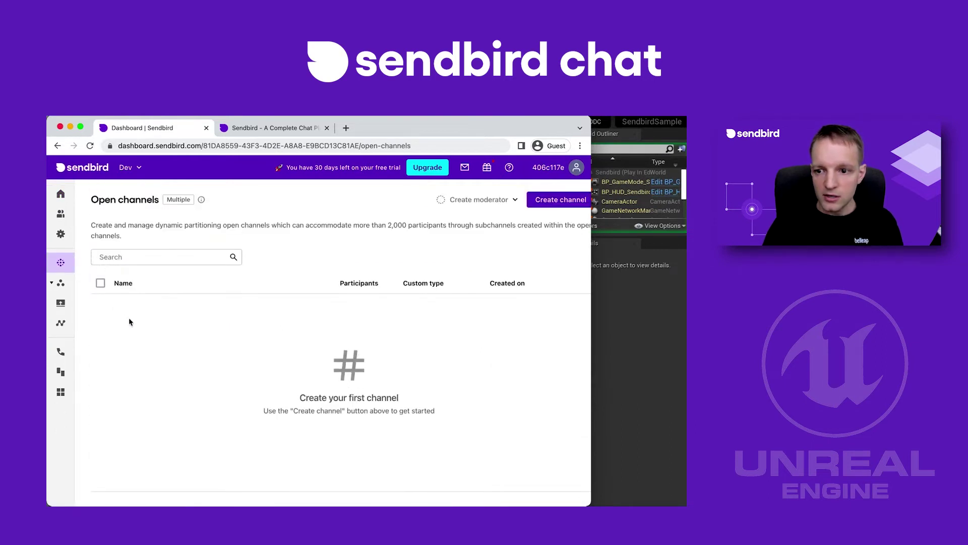
key(ctrl+Up)
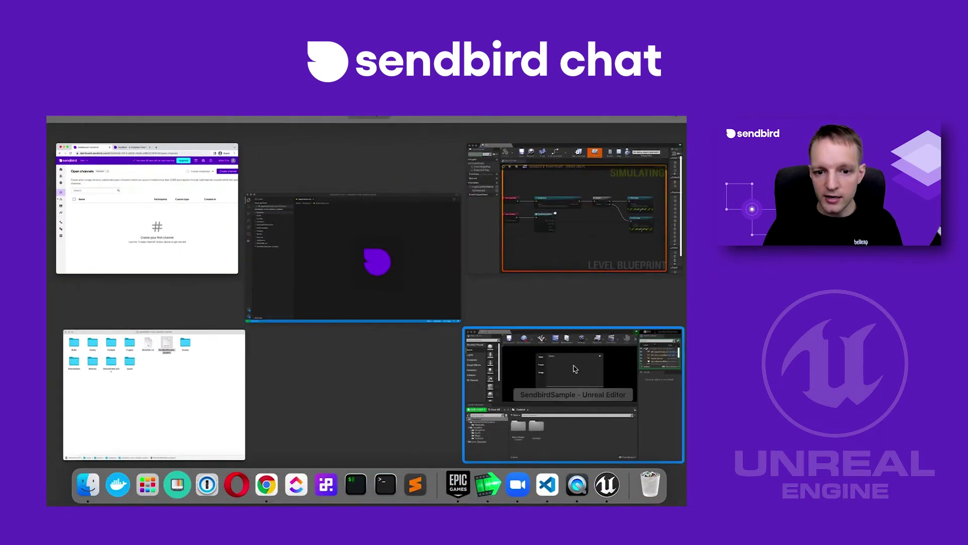
click(574, 366)
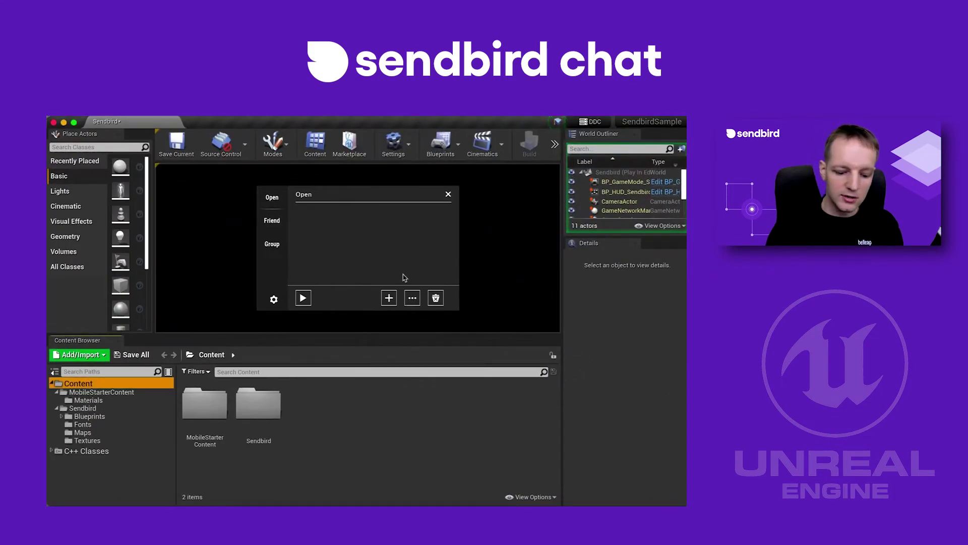
- Create a new open channel named MyGameLobby in the chat sample
click(389, 298)
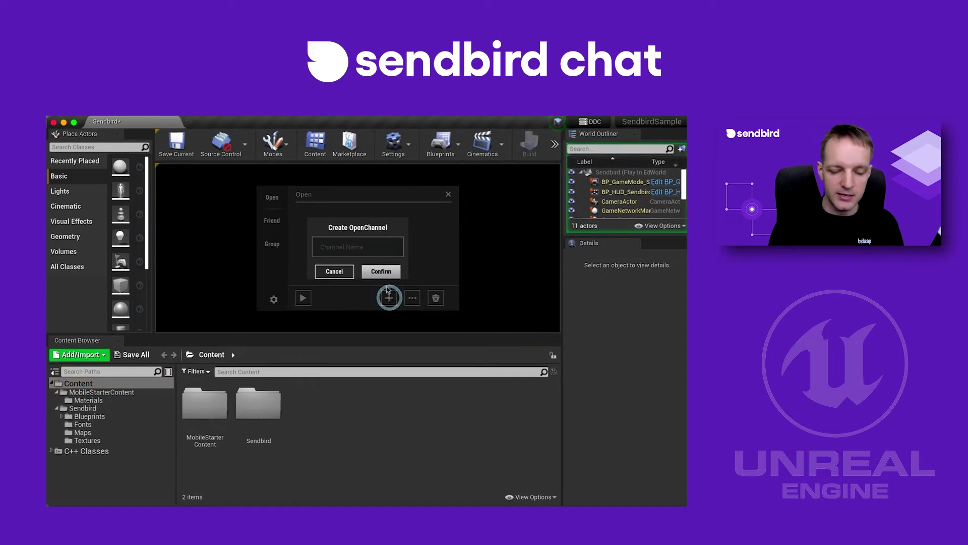
click(373, 246)
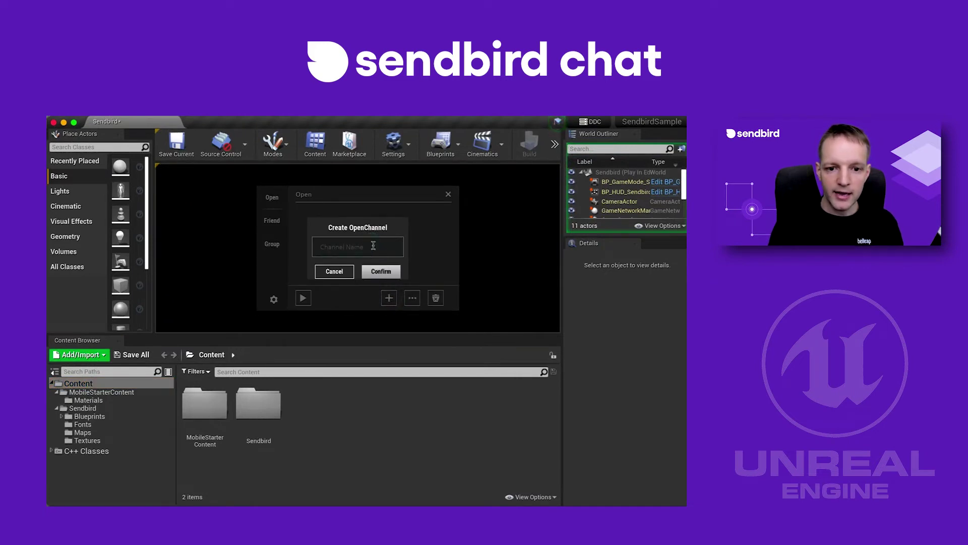
text(MyGameLobby)
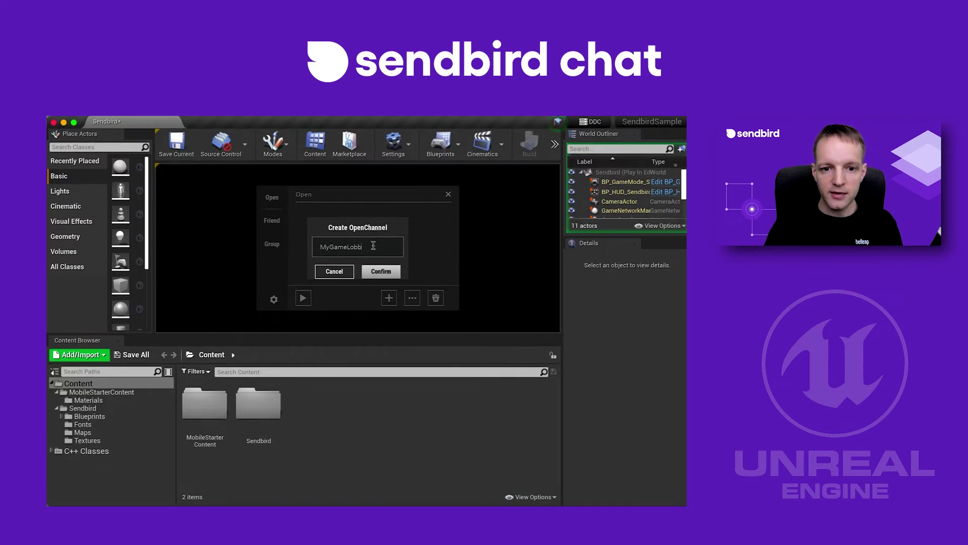
click(379, 273)
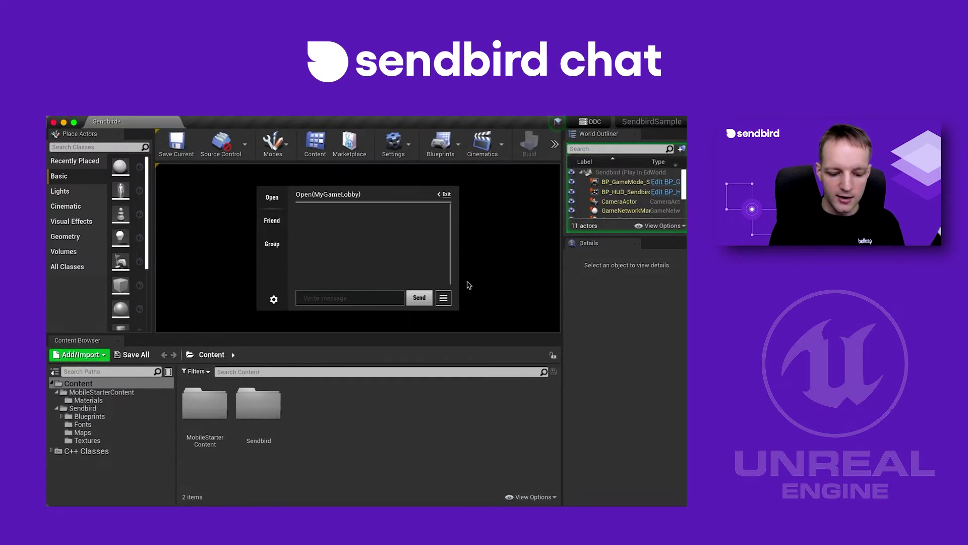
- Post the message 'Hey guys!' in MyGameLobby
click(339, 297)
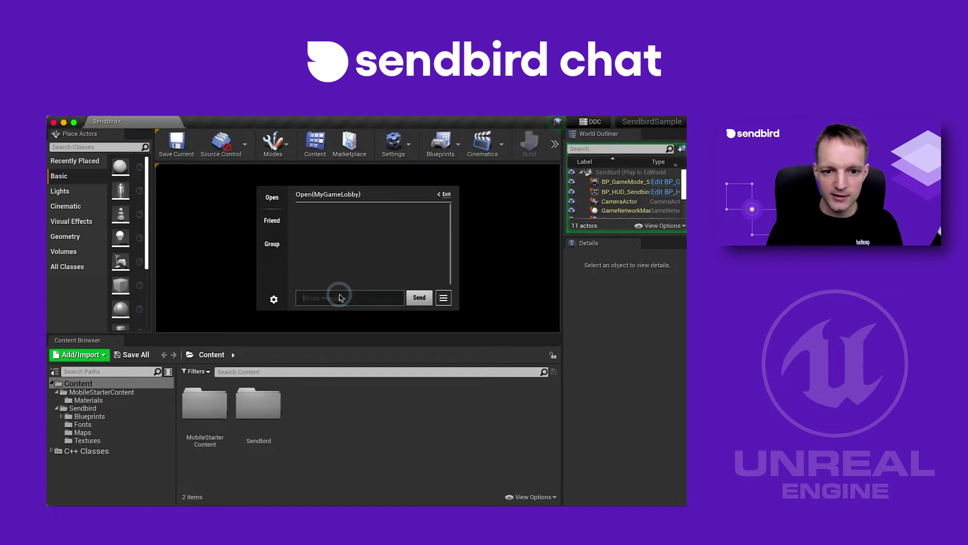
text(Hey guys)
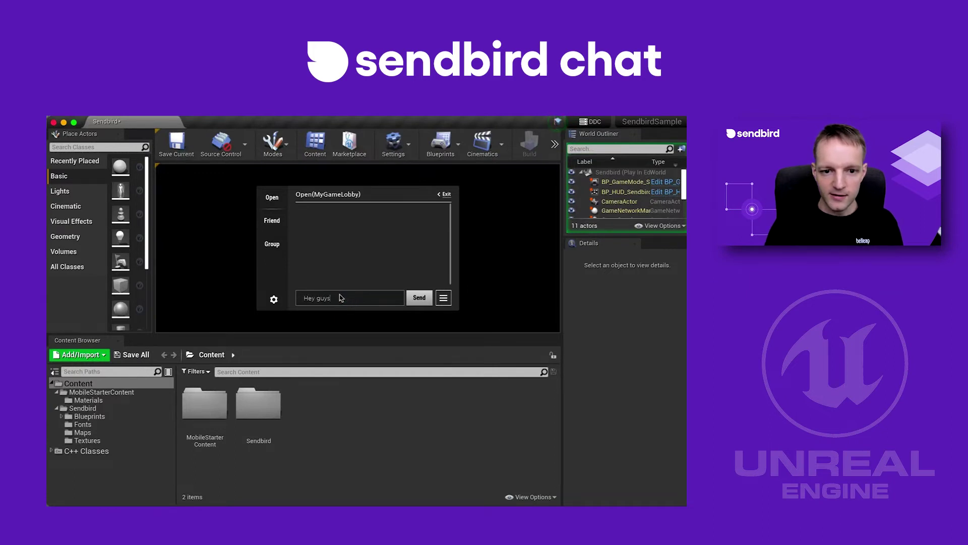
text(!)
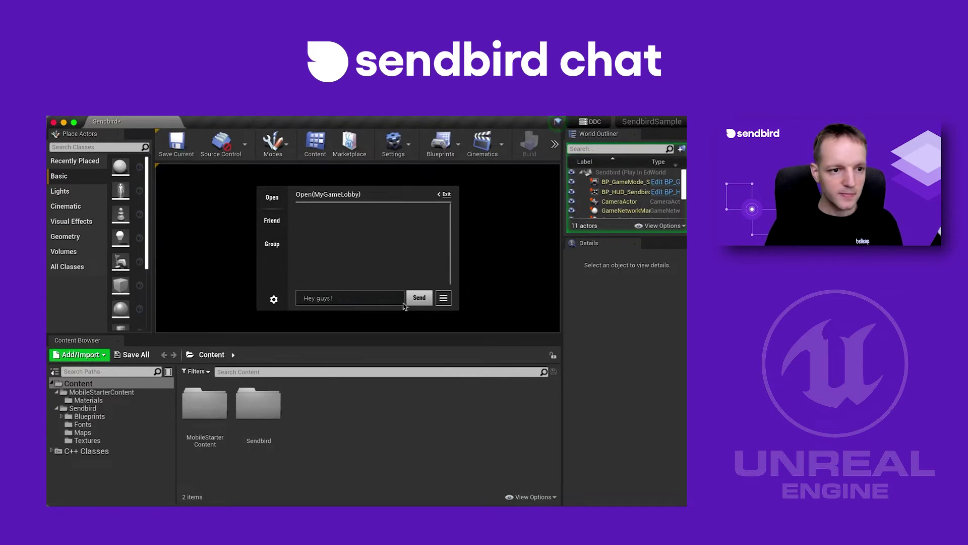
click(409, 302)
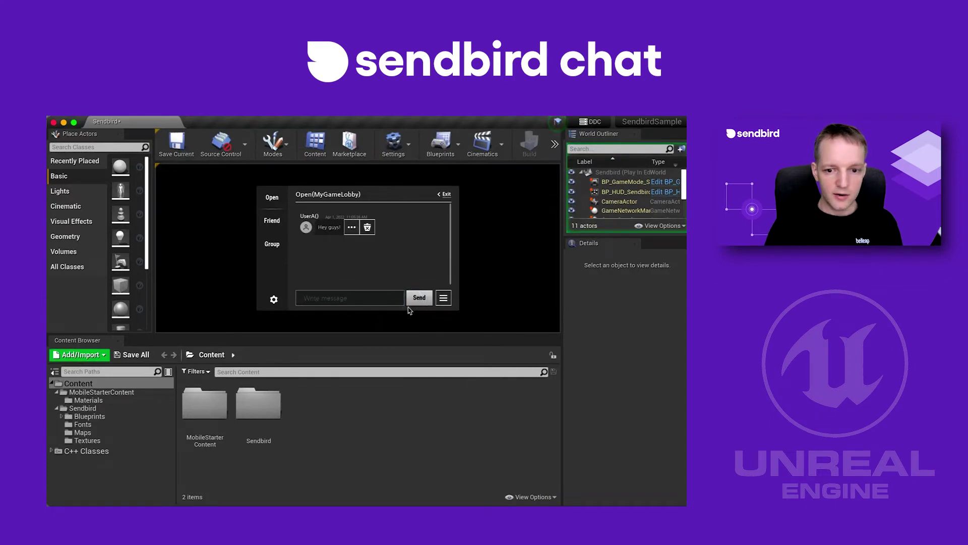
key(ctrl+Up)
- Reload the dashboard's Open channels list and open the MyGameLobby channel
click(165, 234)
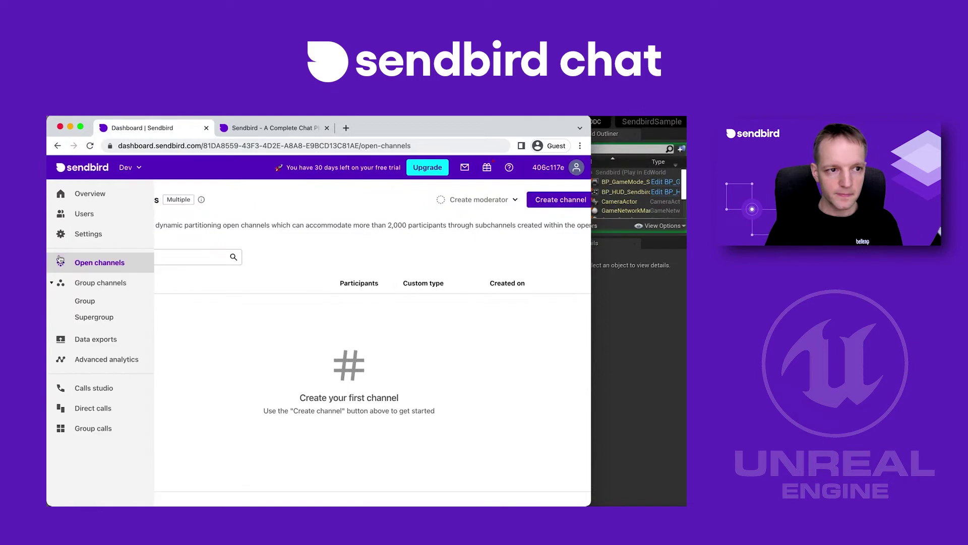
click(63, 261)
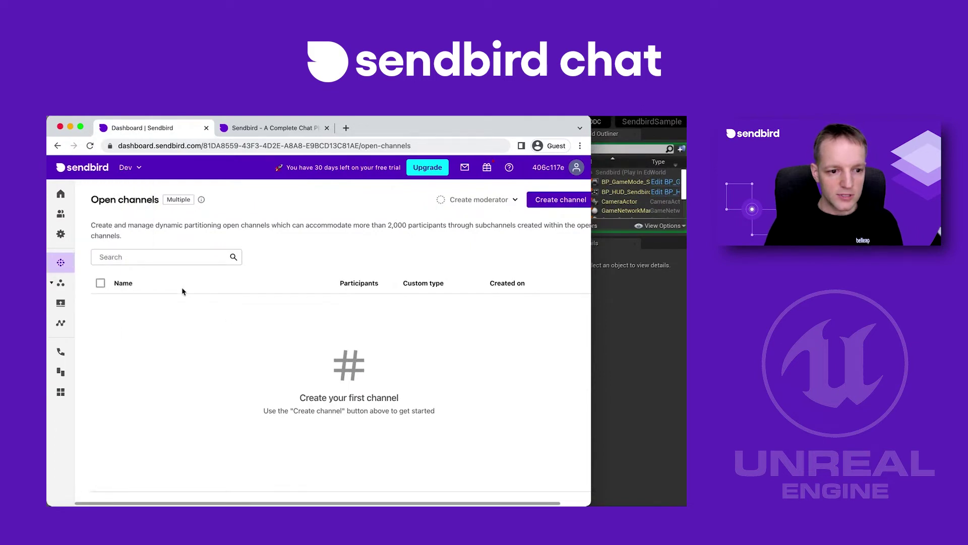
key(super+r)
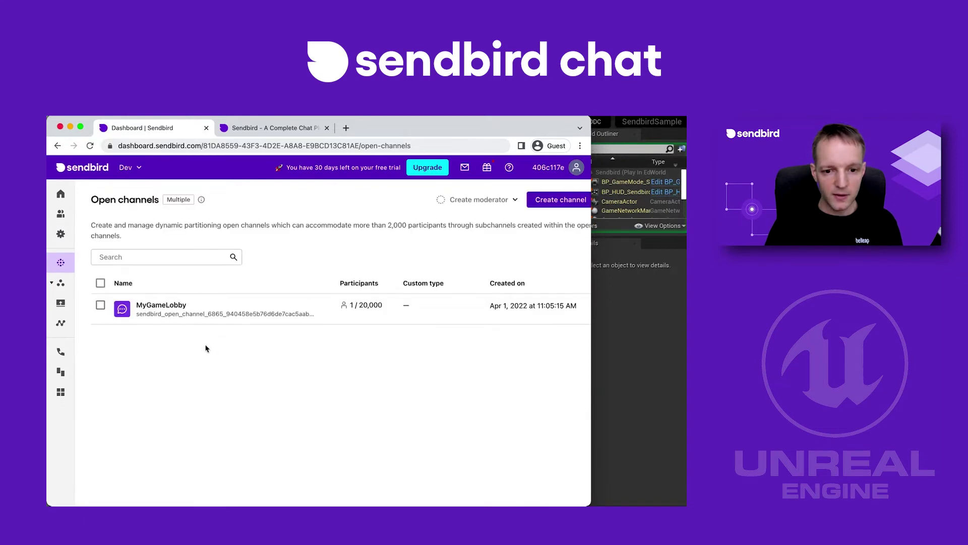
click(169, 308)
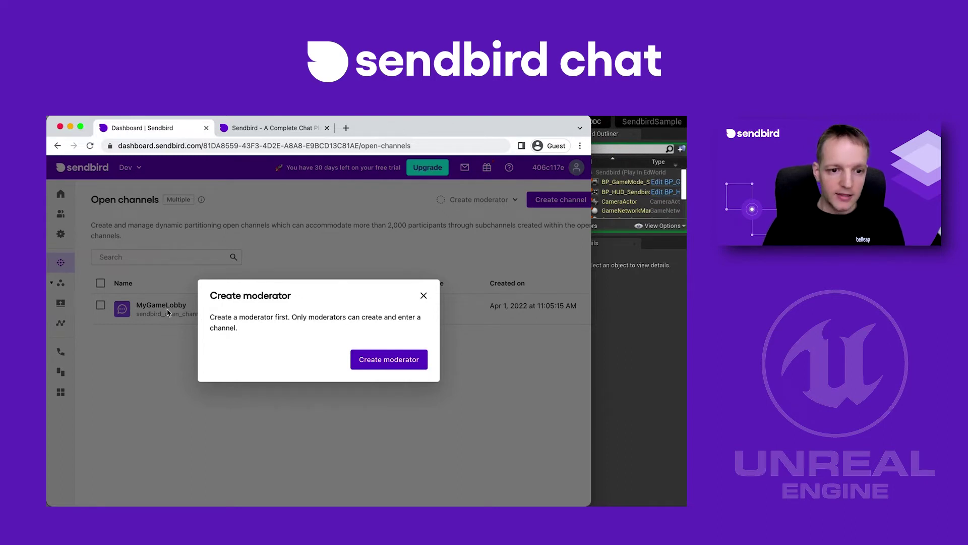
- Create a moderator nicknamed Mod and open MyGameLobby's chat
click(386, 362)
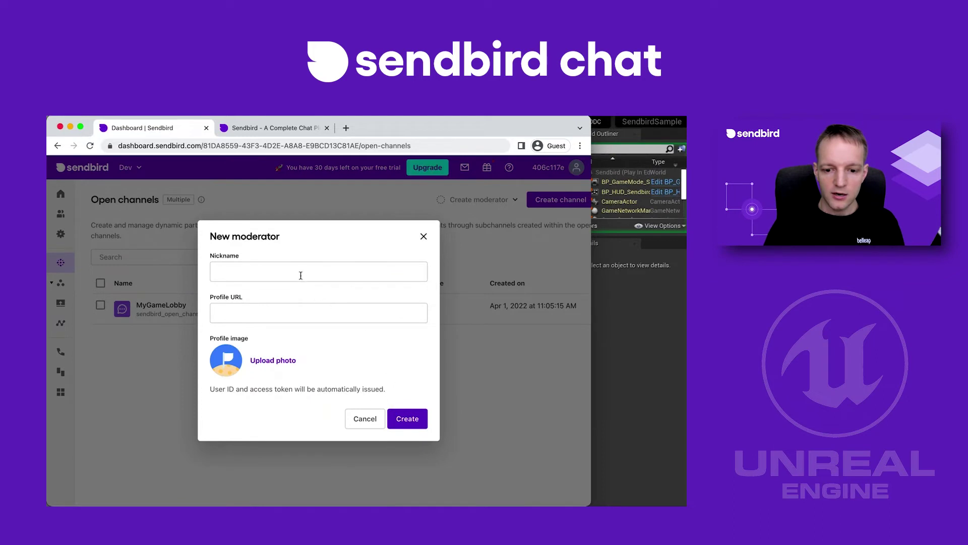
click(301, 276)
text(Mod)
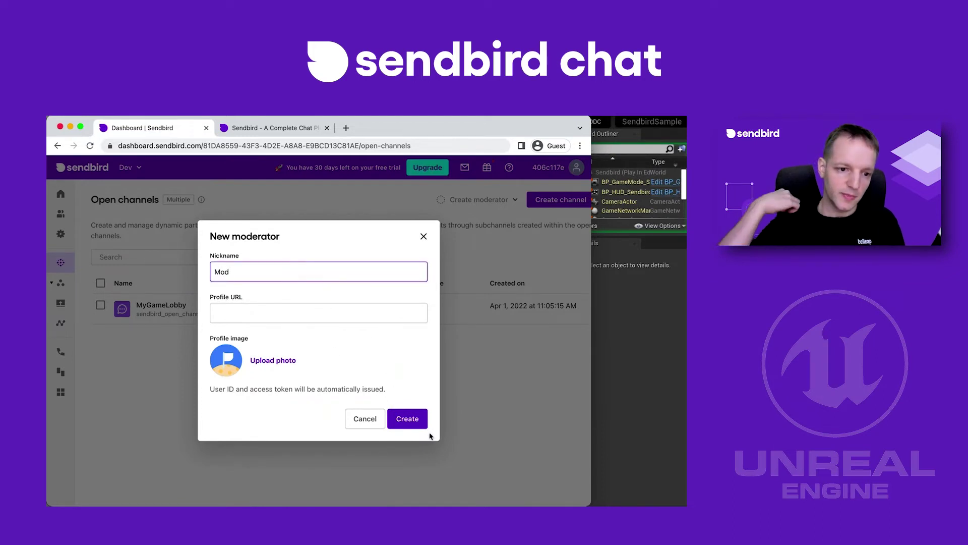
click(417, 425)
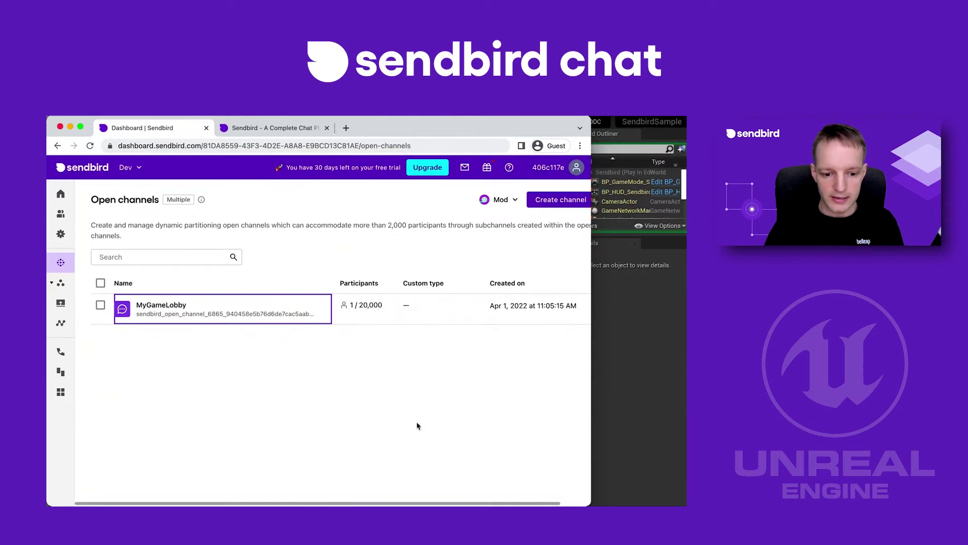
click(224, 315)
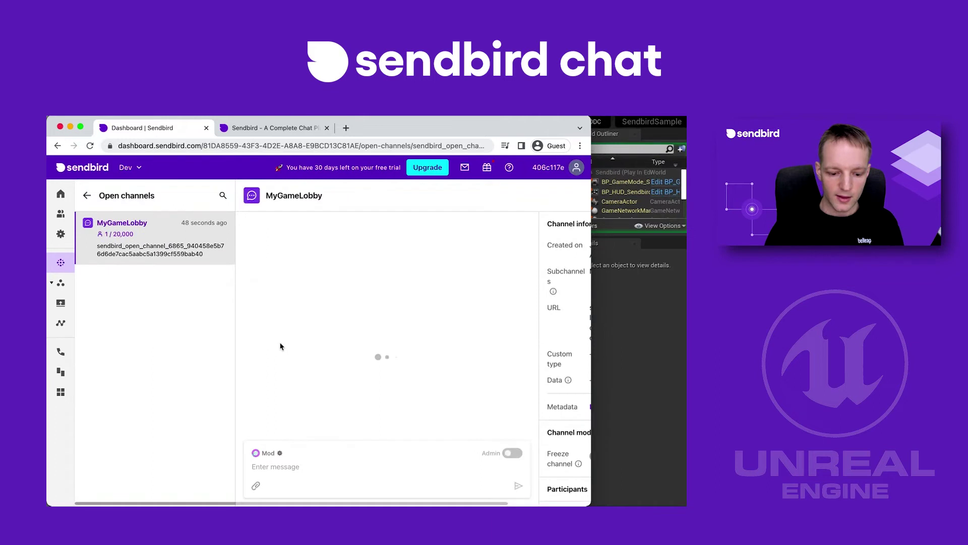
- Send 'Hello!' in the dashboard's MyGameLobby chat and bring Unreal back to the front
click(284, 467)
text(Hello!)
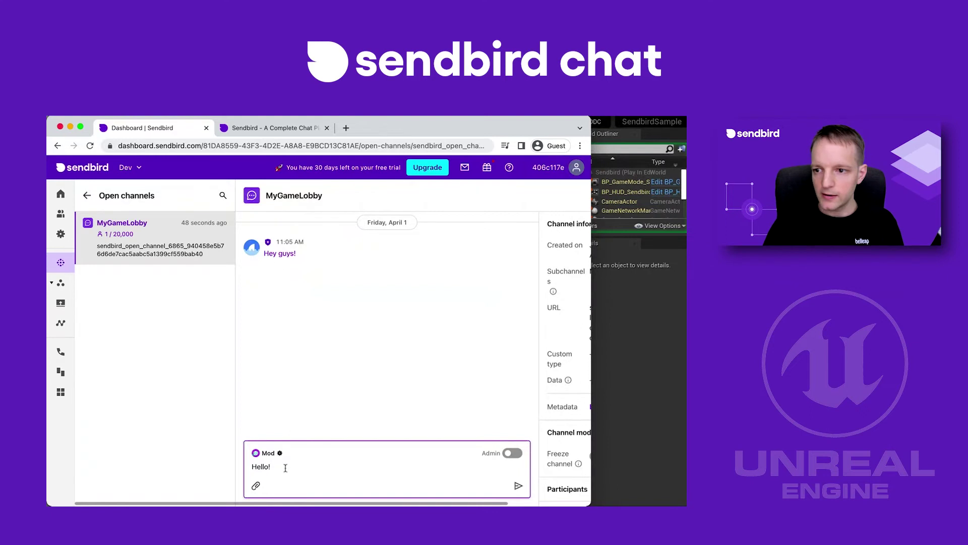
key(Return)
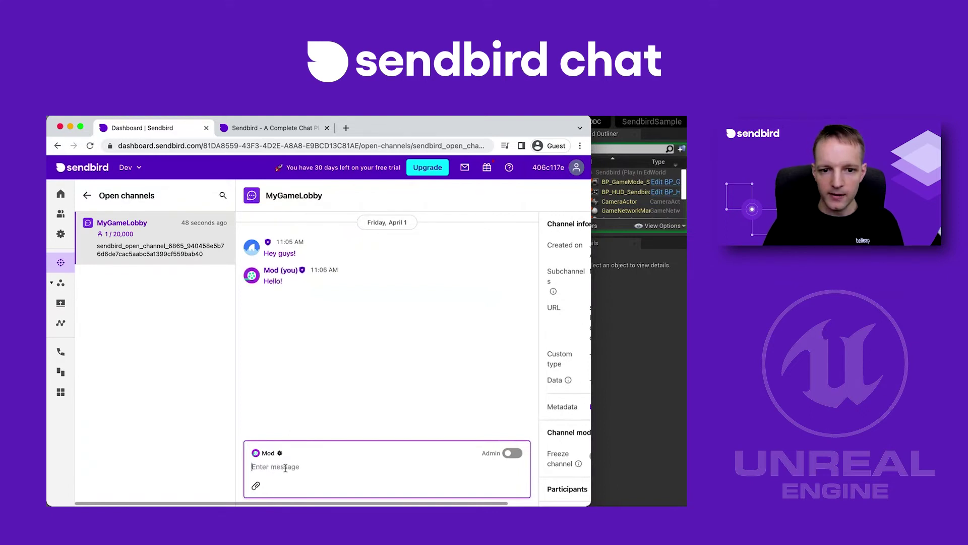
click(612, 383)
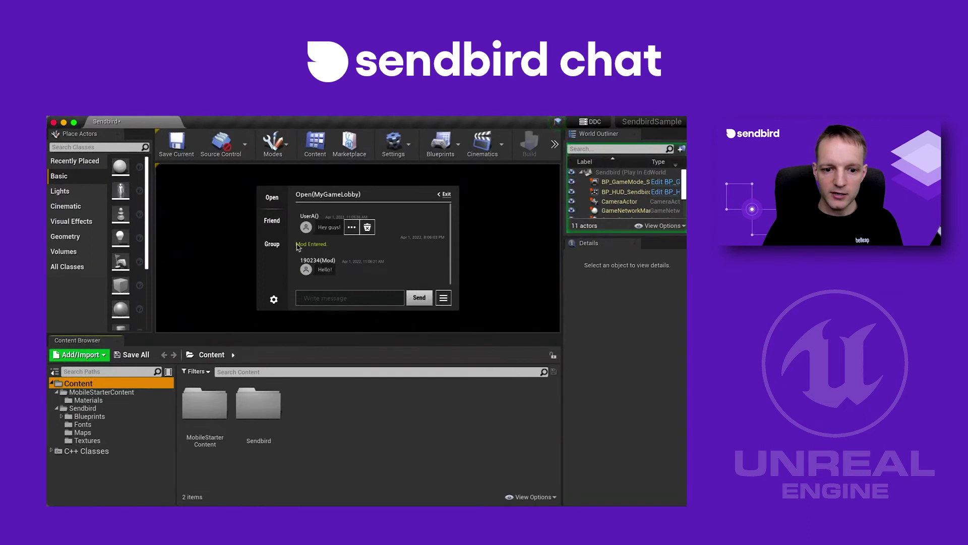
- Send 'Ready to play?' from the Unreal sample's MyGameLobby chat
click(333, 298)
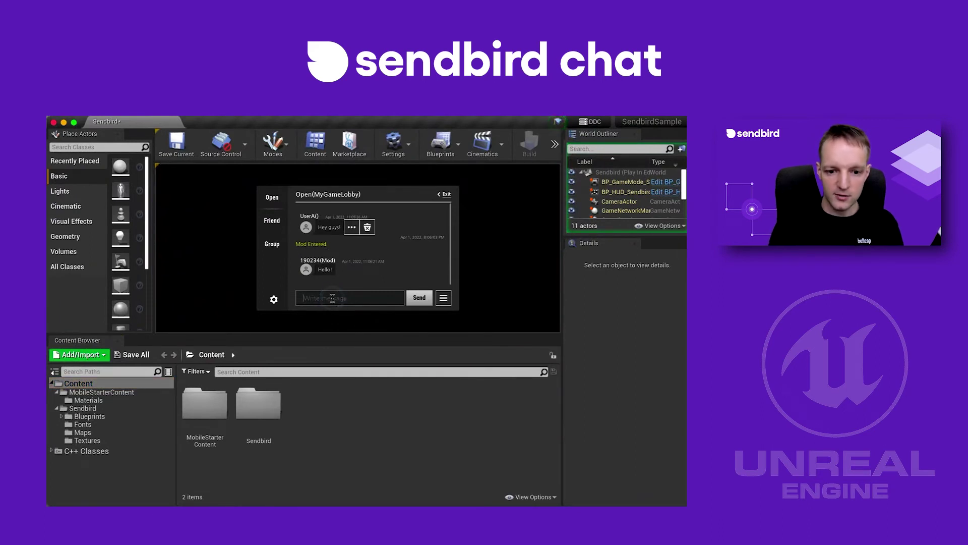
text(Ready)
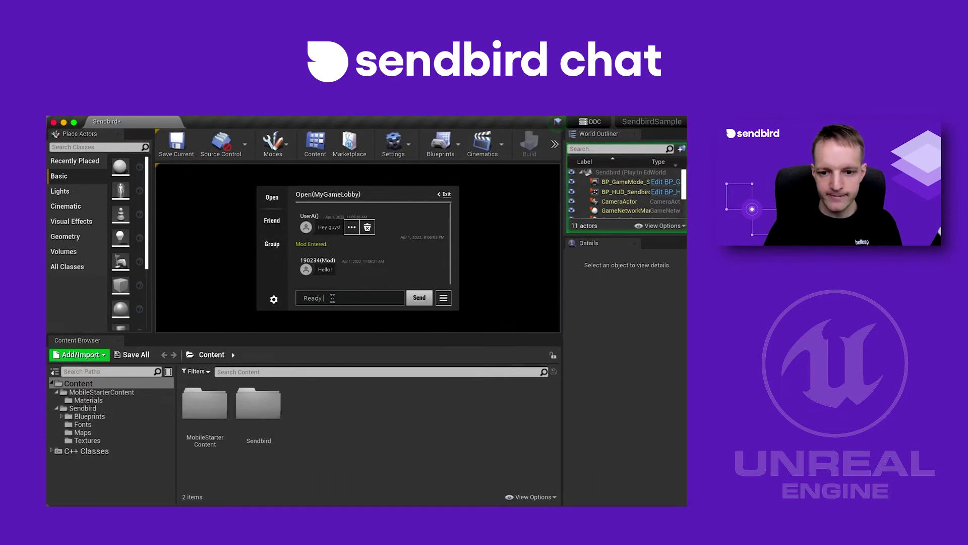
text( to play?)
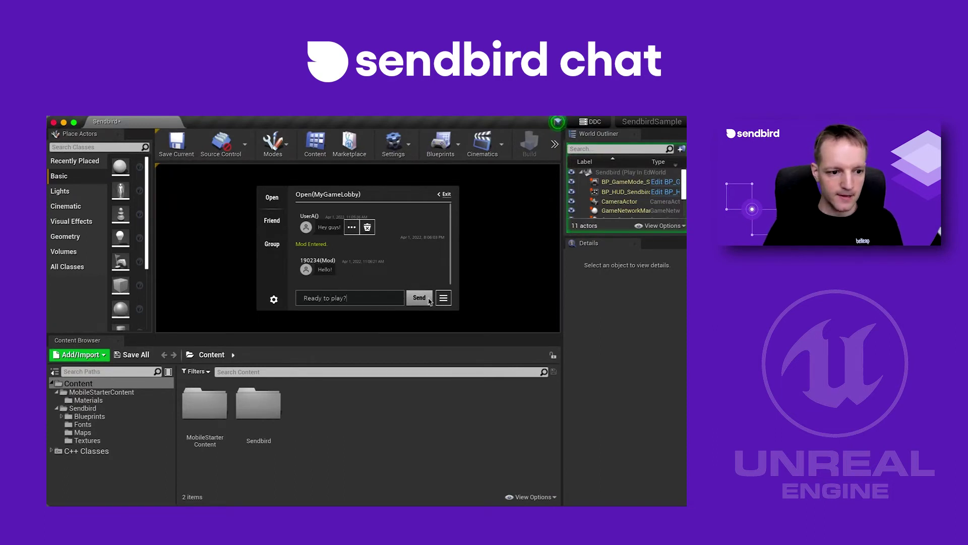
click(419, 297)
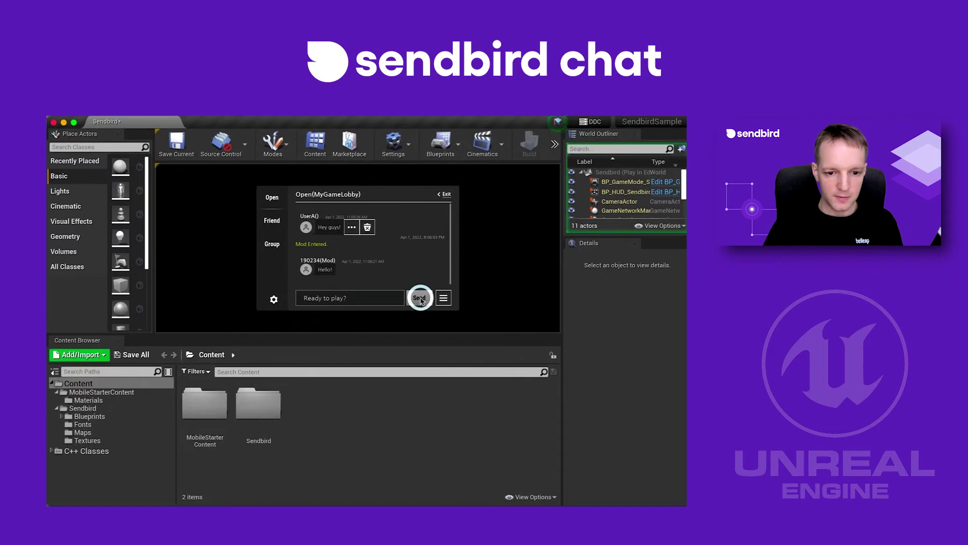
key(ctrl+Up)
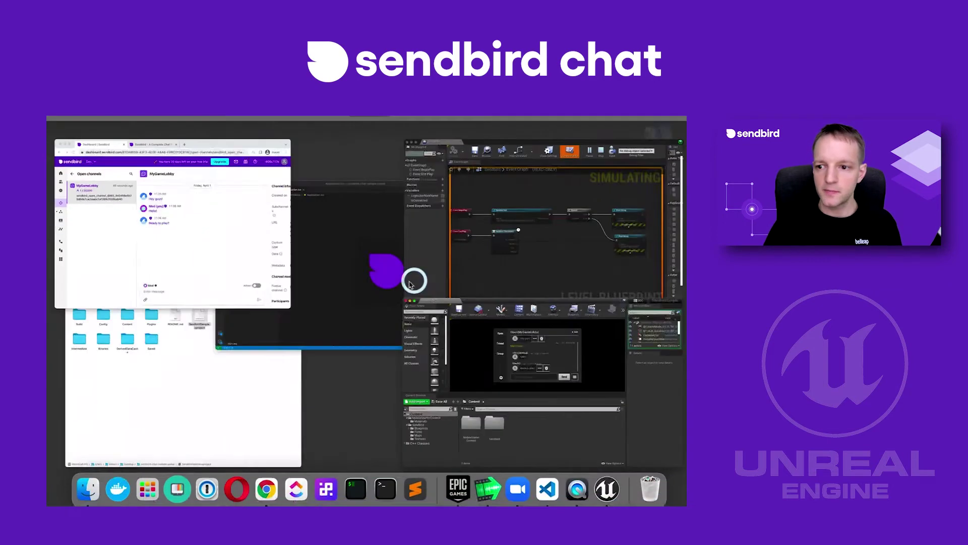
- Confirm 'Ready to play?' appears in the dashboard, then switch the Unreal sample to Group channels
click(165, 255)
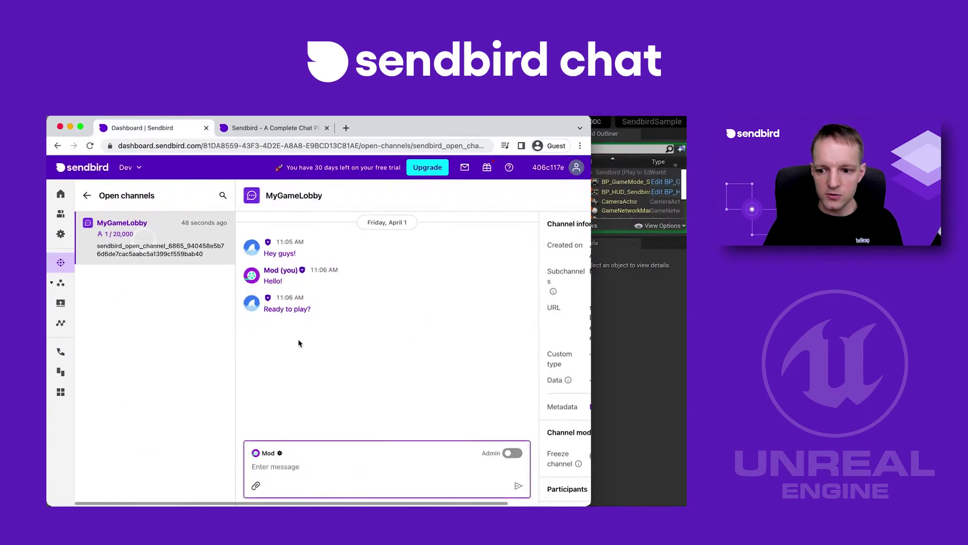
click(334, 318)
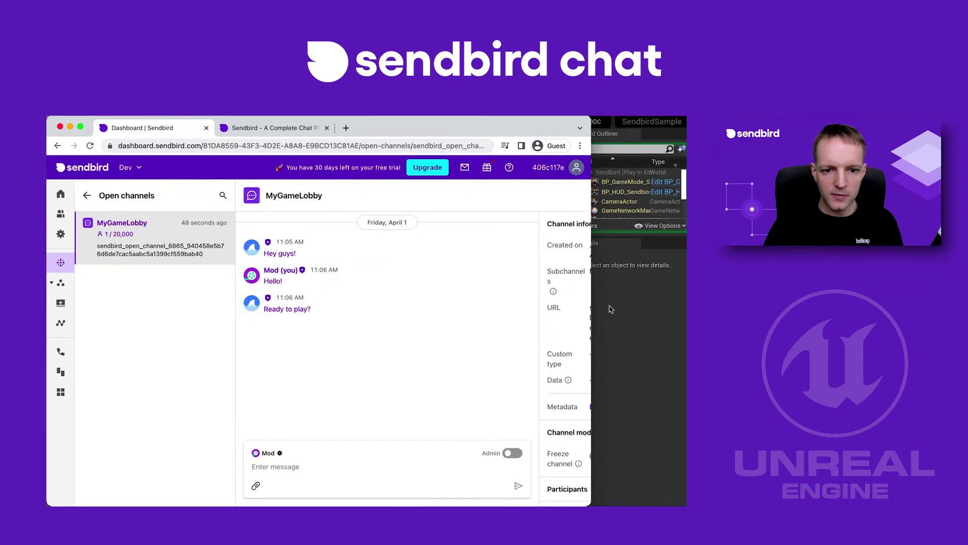
key(ctrl+Up)
click(550, 325)
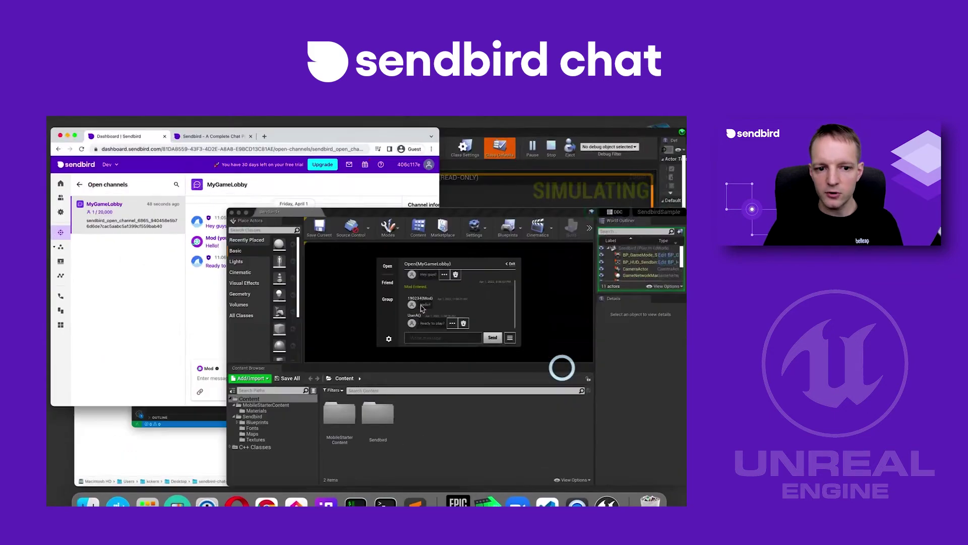
click(272, 244)
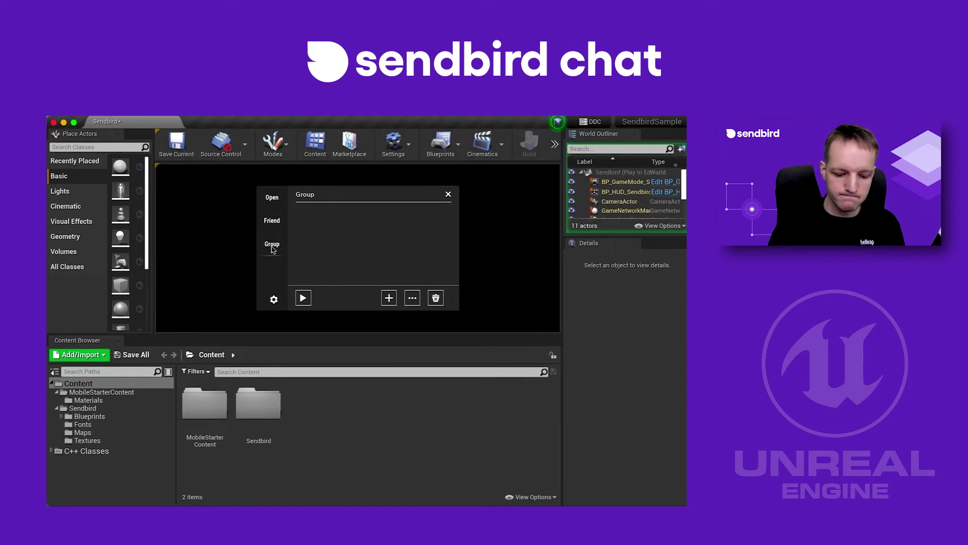
- Create a group channel named My Friend Chat in the chat sample
click(387, 298)
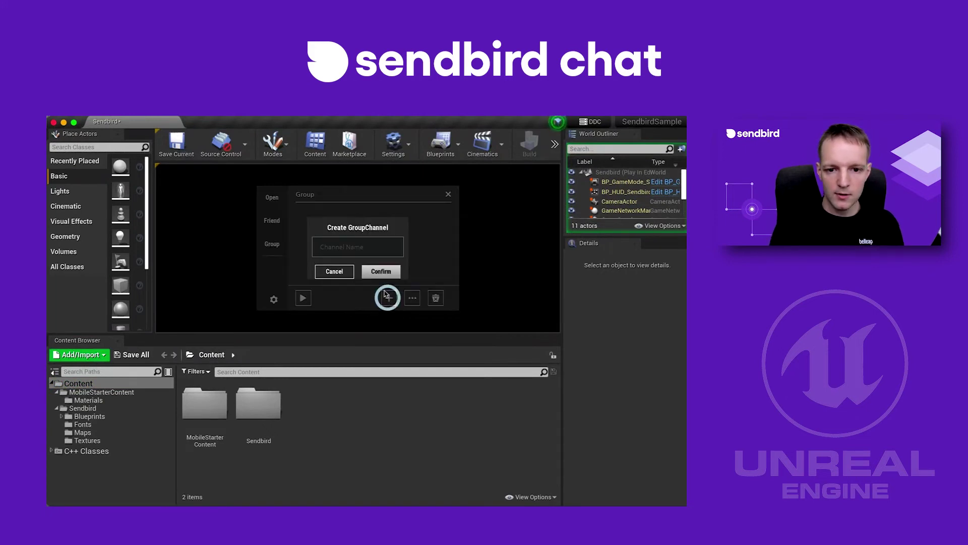
click(367, 243)
text(My Friend Chat)
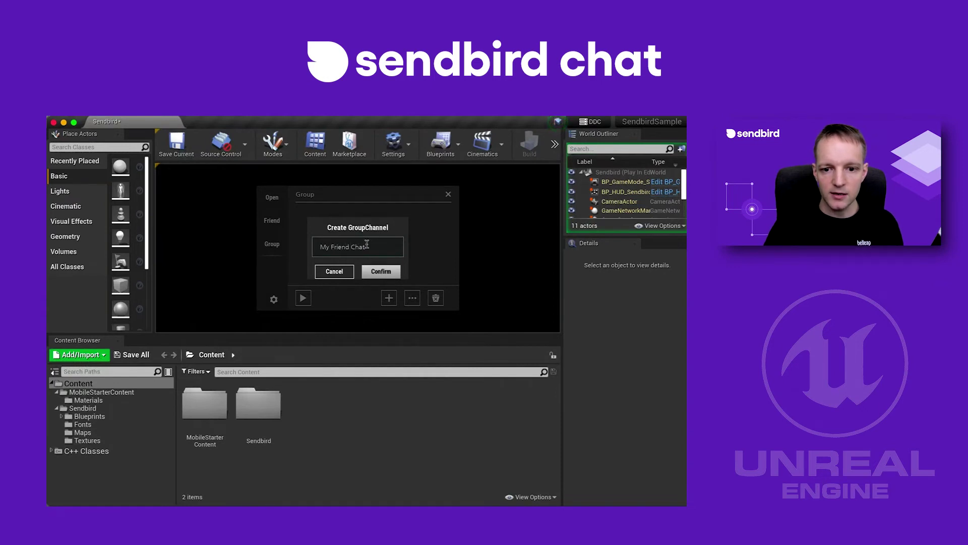
click(383, 272)
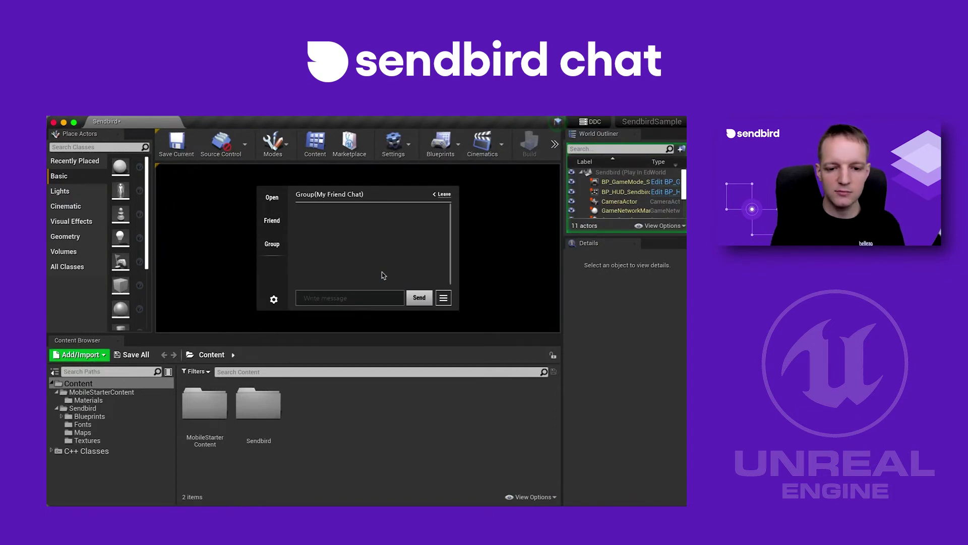
- Send the message 'Can you see this?' in My Friend Chat
click(336, 296)
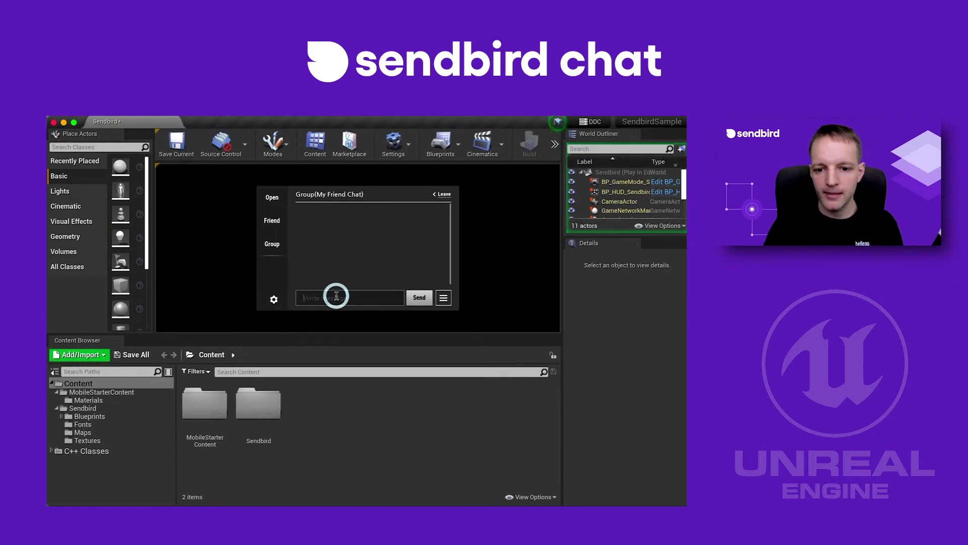
text(Can you see)
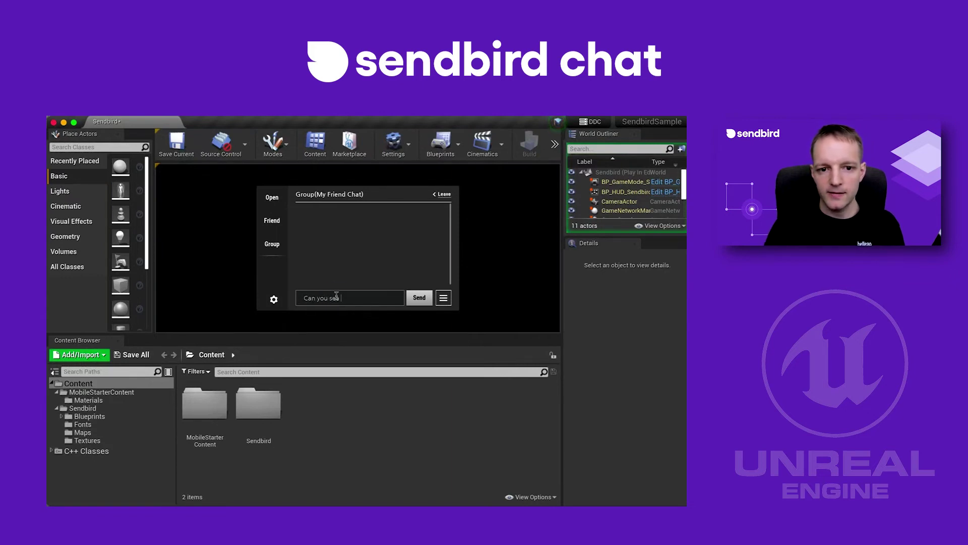
text( this?)
click(420, 299)
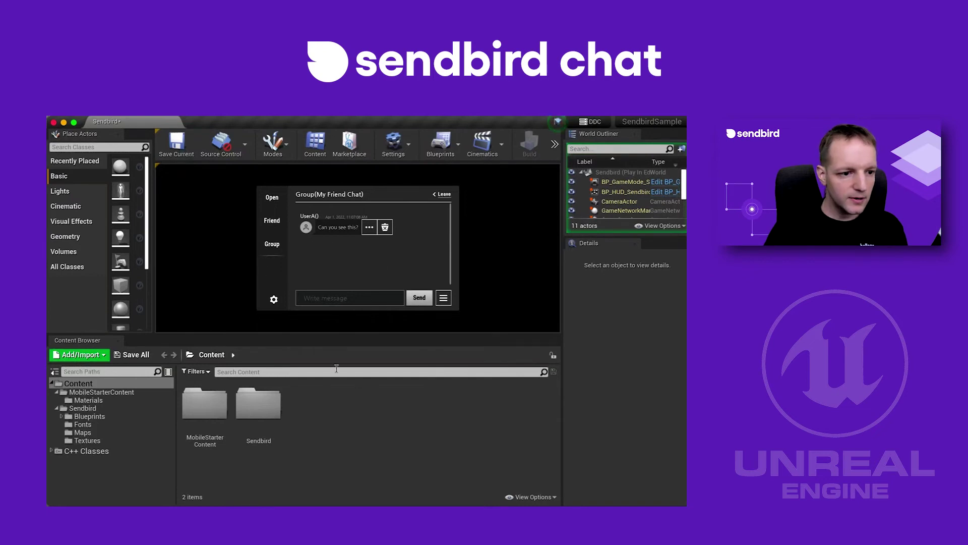
key(super+Tab)
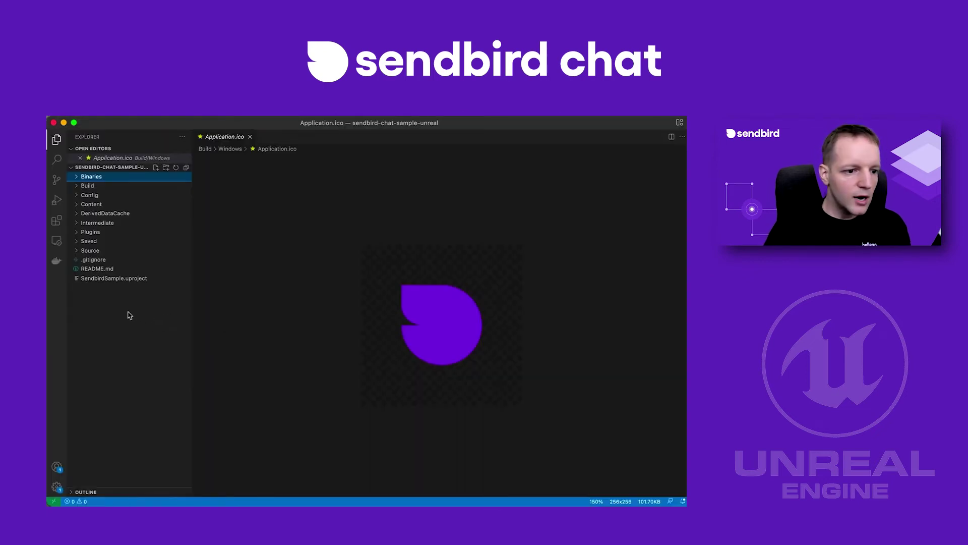
- Expand Source/SendbirdSample and read through SBChannelInterface.cpp and SBBlueprintAsyncCompletion.cpp
click(116, 310)
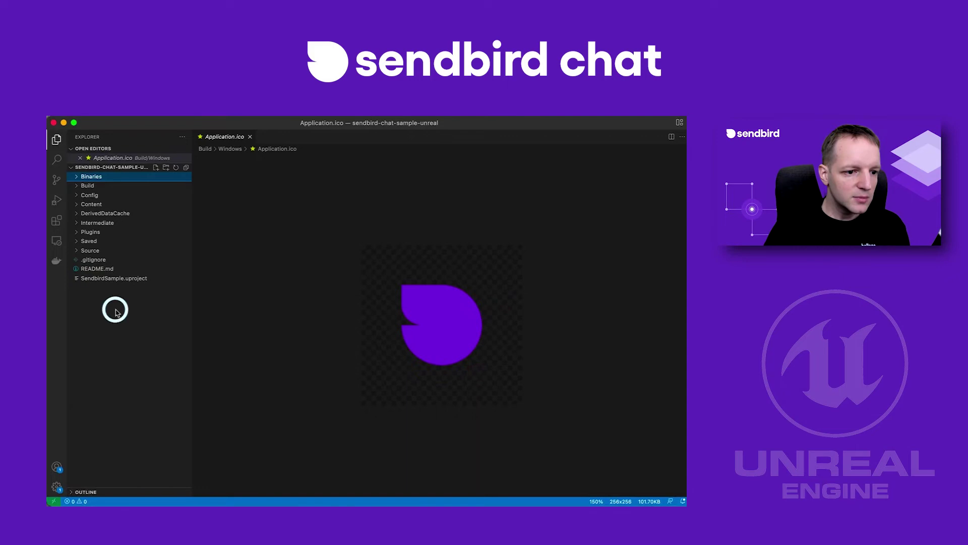
click(77, 252)
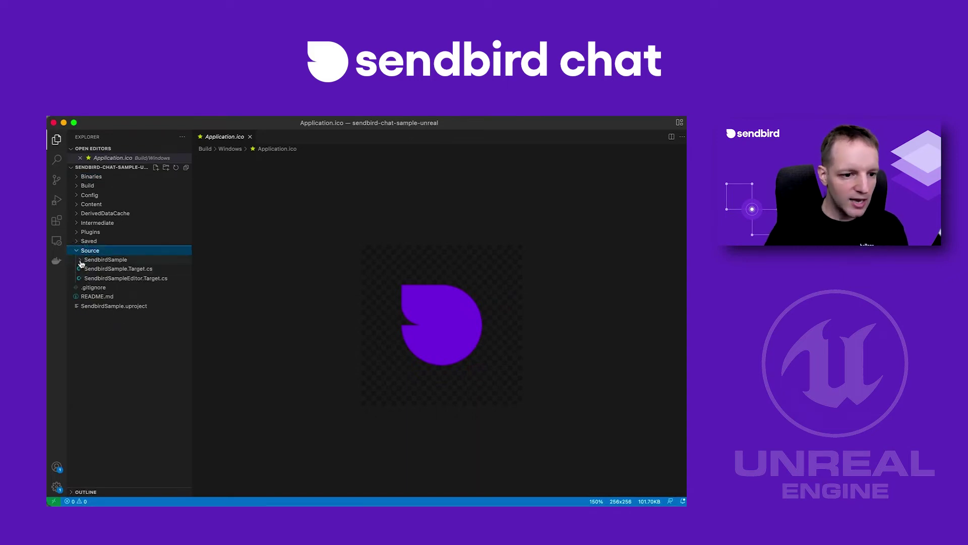
click(81, 260)
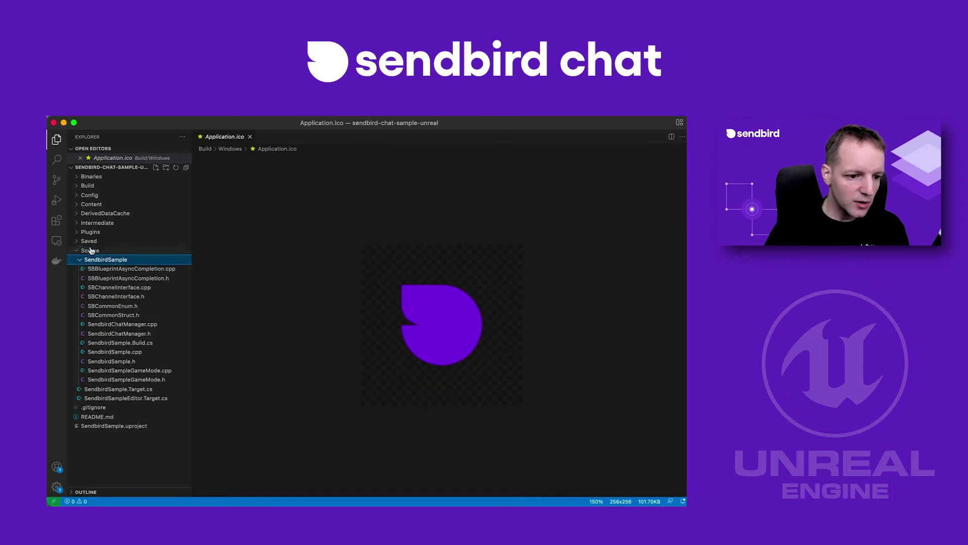
click(125, 287)
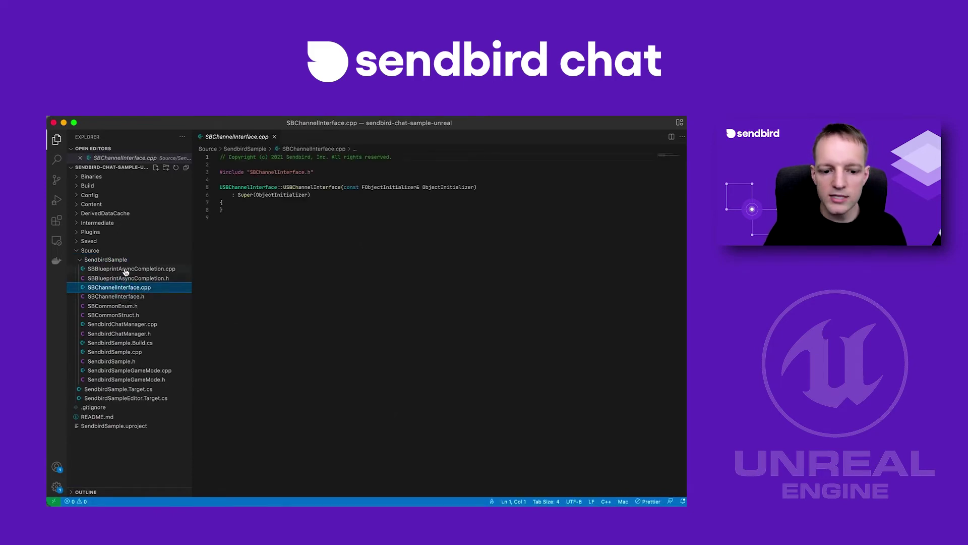
click(125, 269)
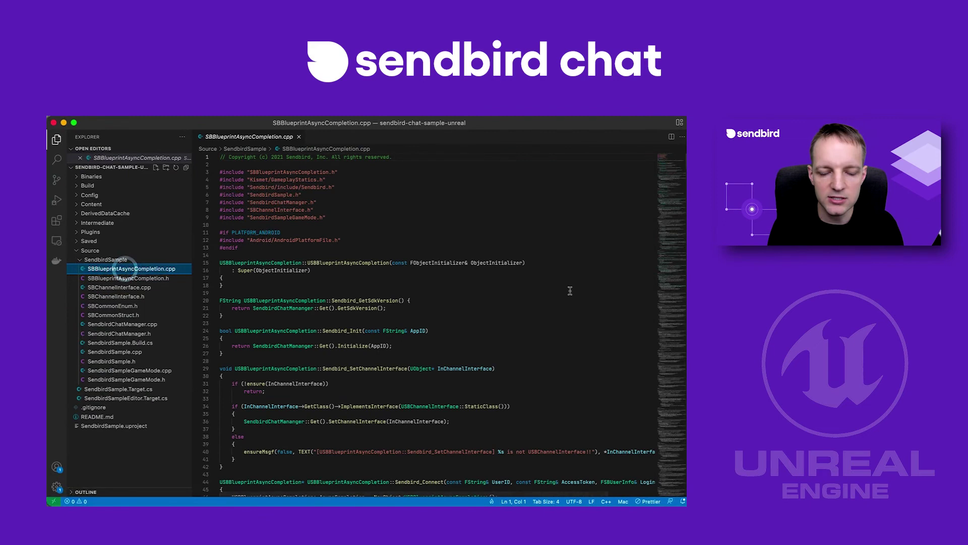
scroll(548, 316, down, 2)
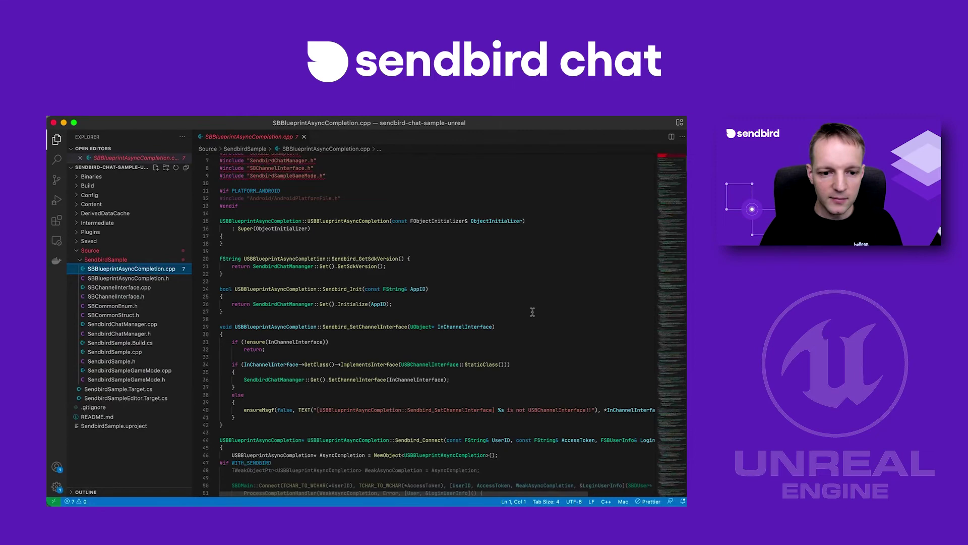
scroll(530, 312, down, 13)
scroll(509, 343, down, 13)
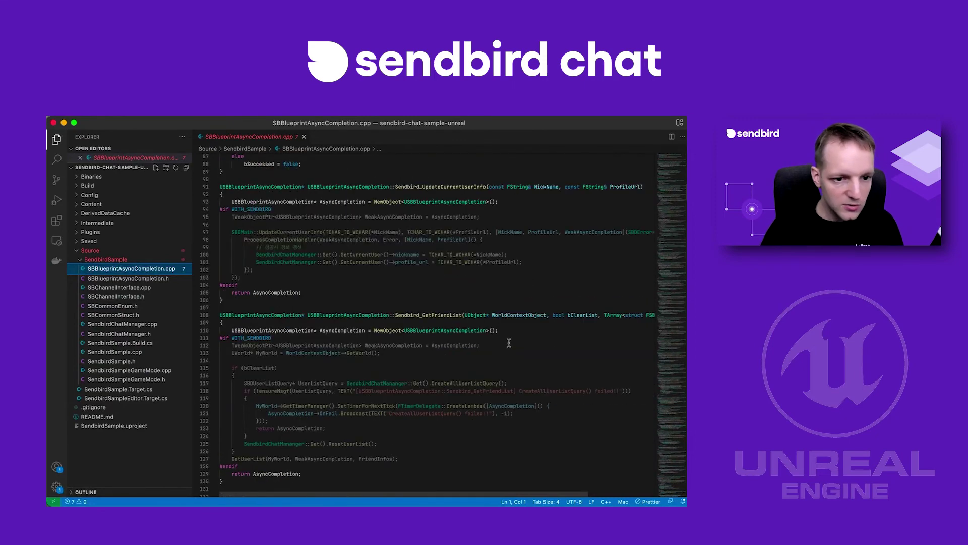
scroll(508, 343, down, 2)
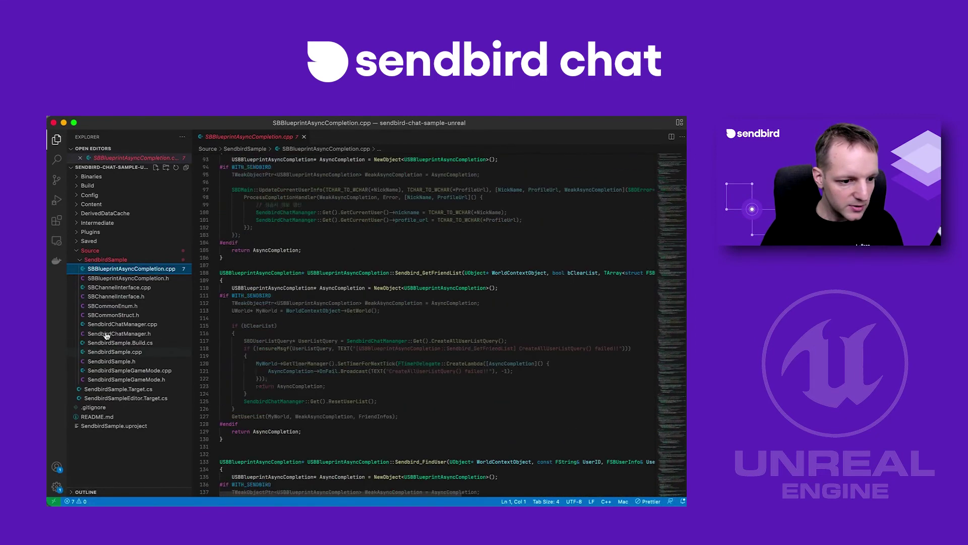
- Revisit SBChannelInterface.cpp and SendbirdSample.cpp, then open the SBBlueprintAsyncCompletion.h header
click(142, 288)
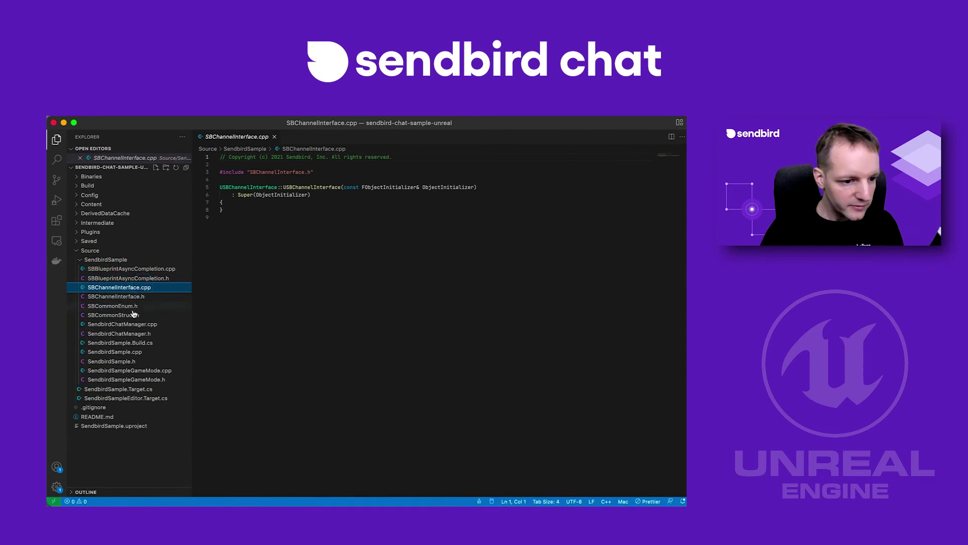
click(133, 353)
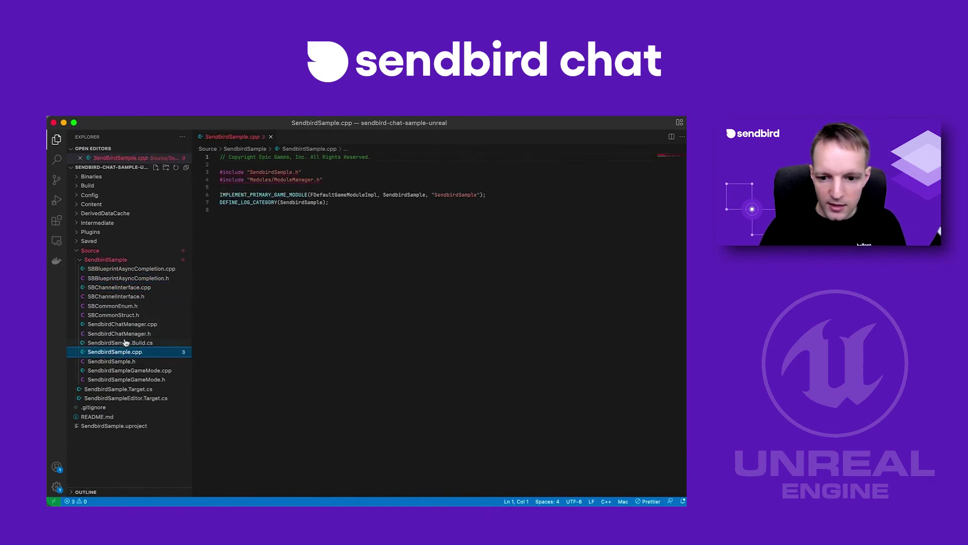
click(139, 281)
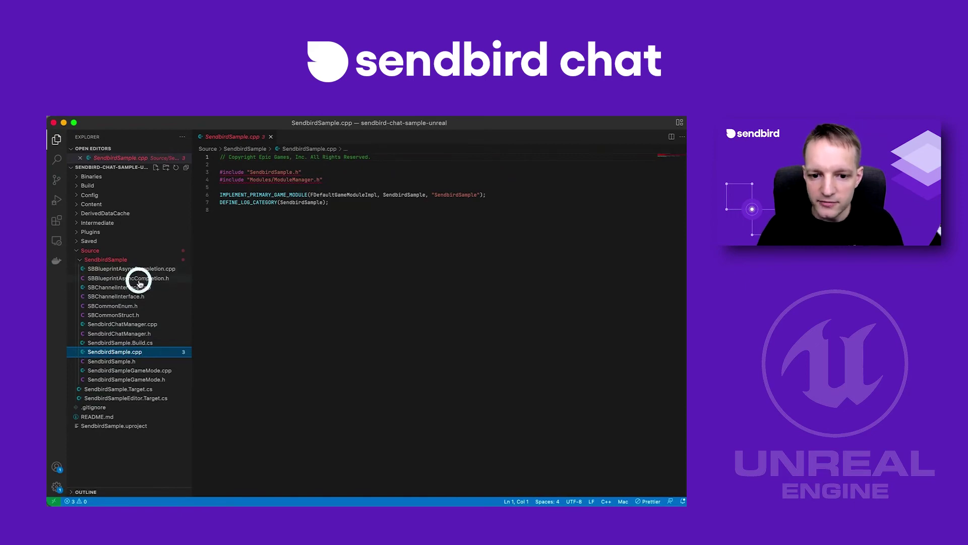
scroll(508, 378, down, 15)
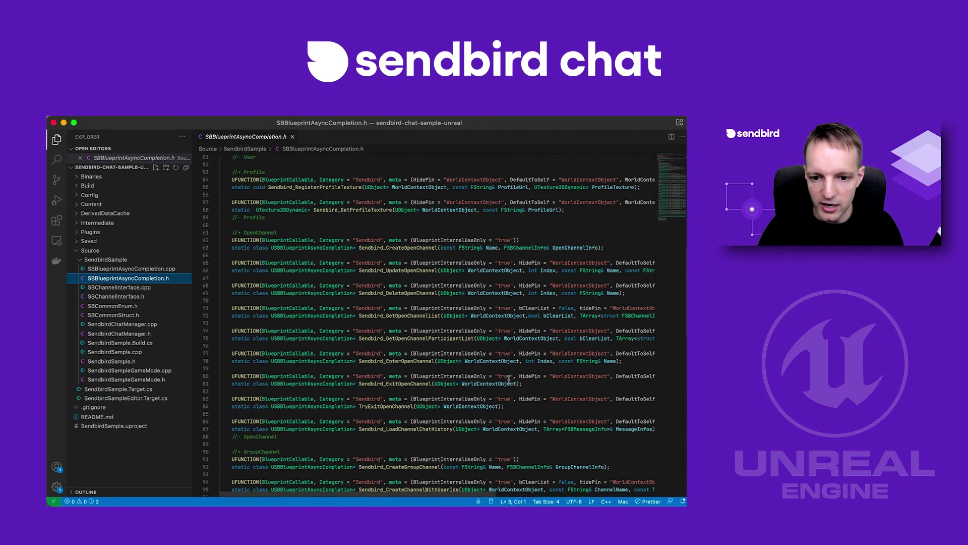
- Highlight the Sendbird_CreateOpenChannel, UpdateOpenChannel and DeleteOpenChannel names, then expand the Plugins folder
scroll(509, 379, up, 2)
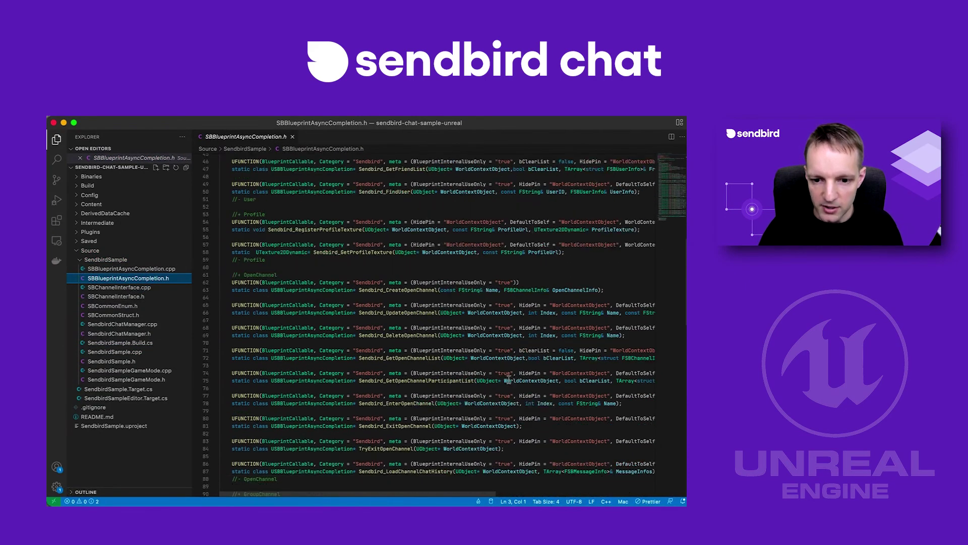
double_click(405, 289)
double_click(407, 313)
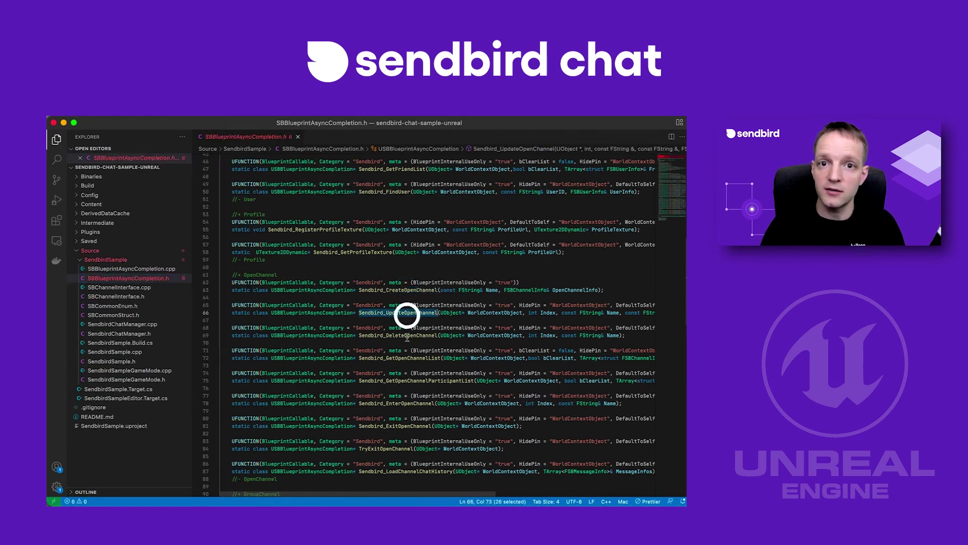
double_click(406, 335)
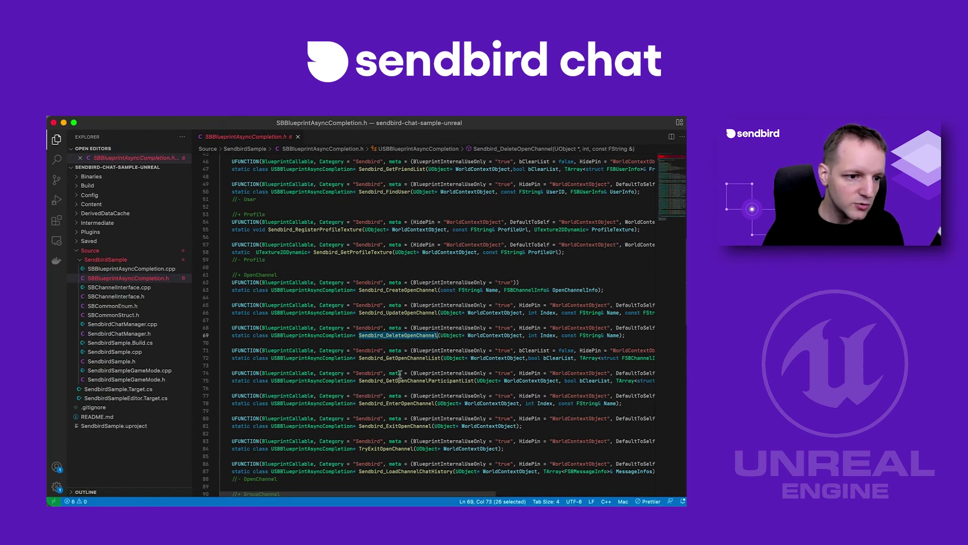
click(78, 234)
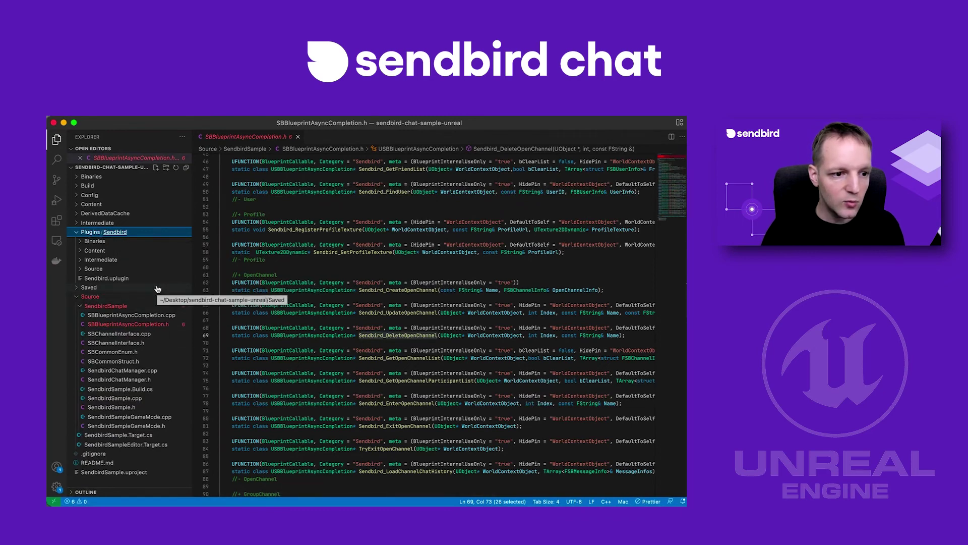
- Expand the Sendbird Binaries and Source/lib folders, then the windows, mac, ios, android and x86_64 folders
click(81, 241)
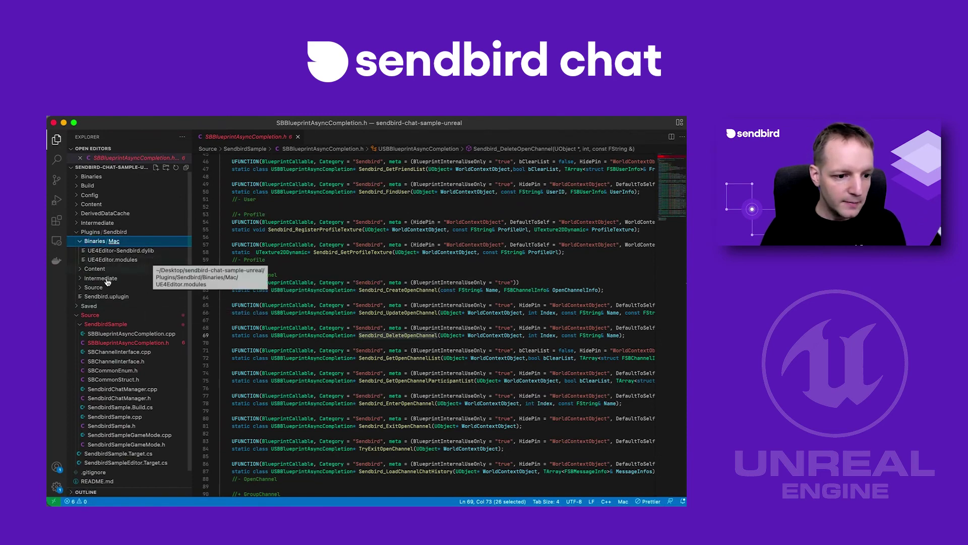
click(80, 288)
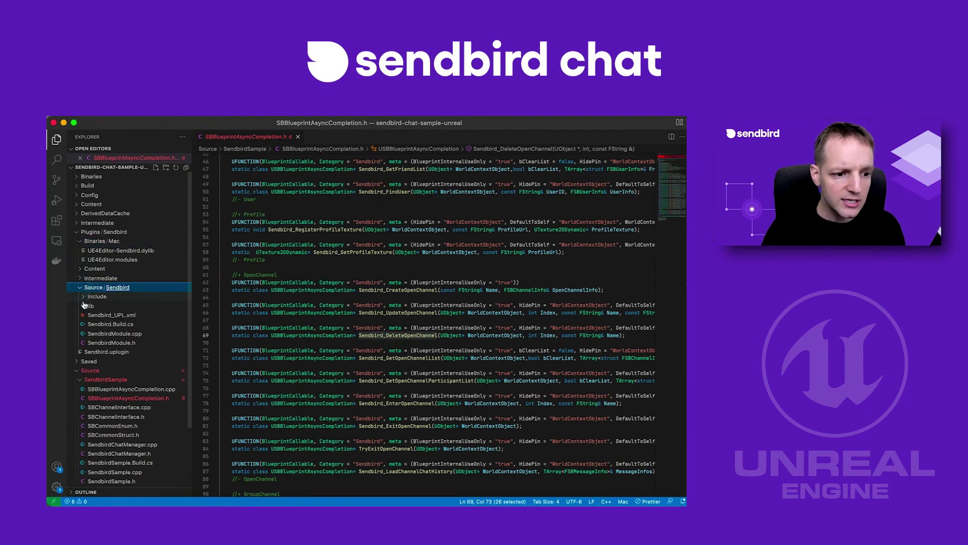
click(85, 306)
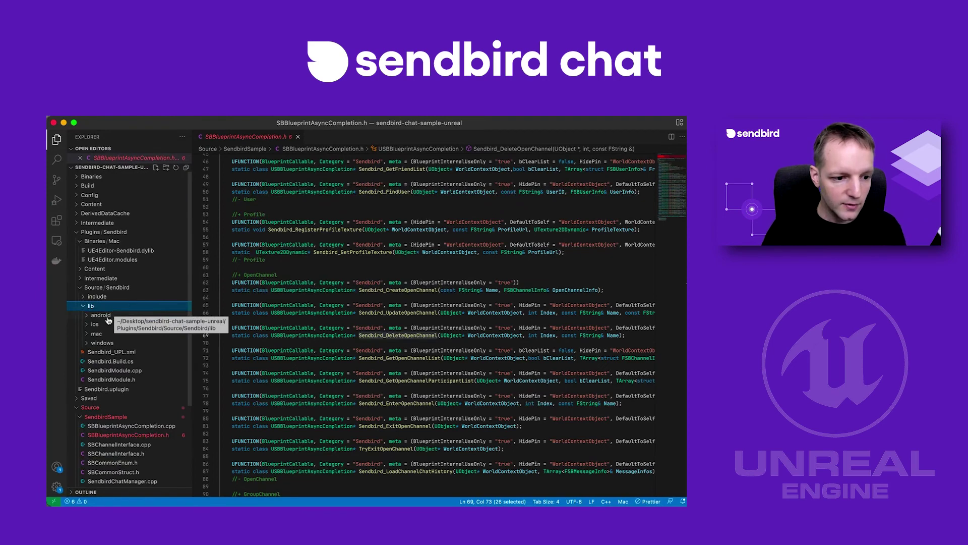
click(86, 342)
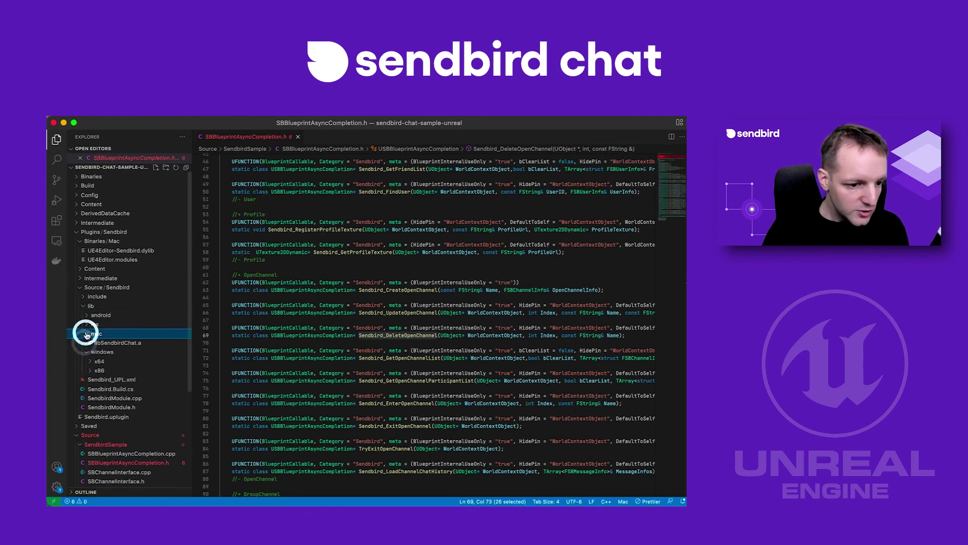
click(87, 333)
click(87, 324)
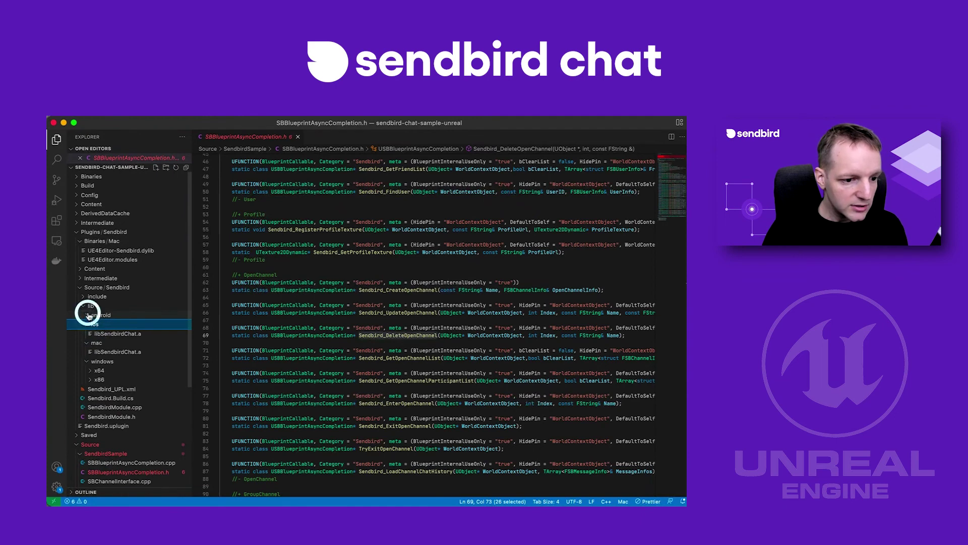
click(88, 314)
click(88, 351)
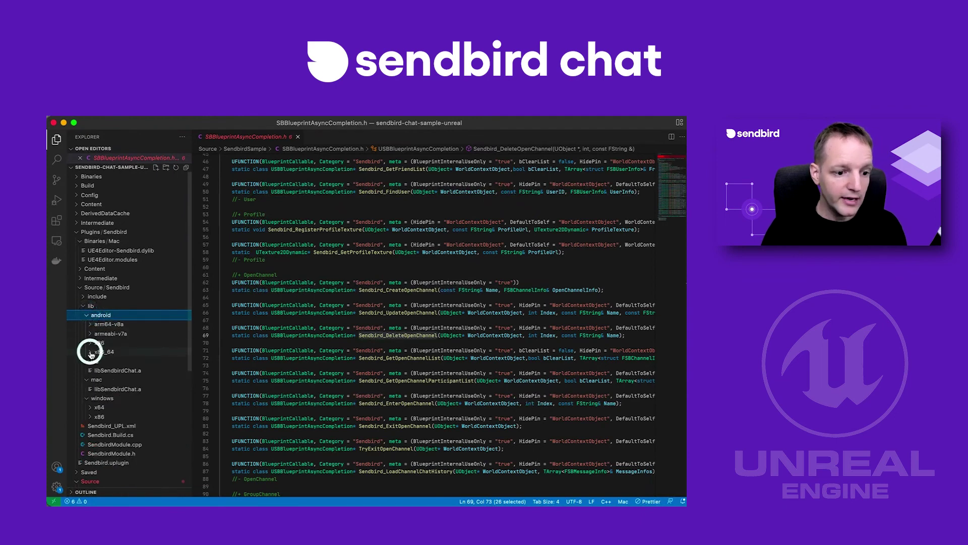
- Collapse the x86_64, android, ios, mac and windows folders again and tile all open windows
click(89, 352)
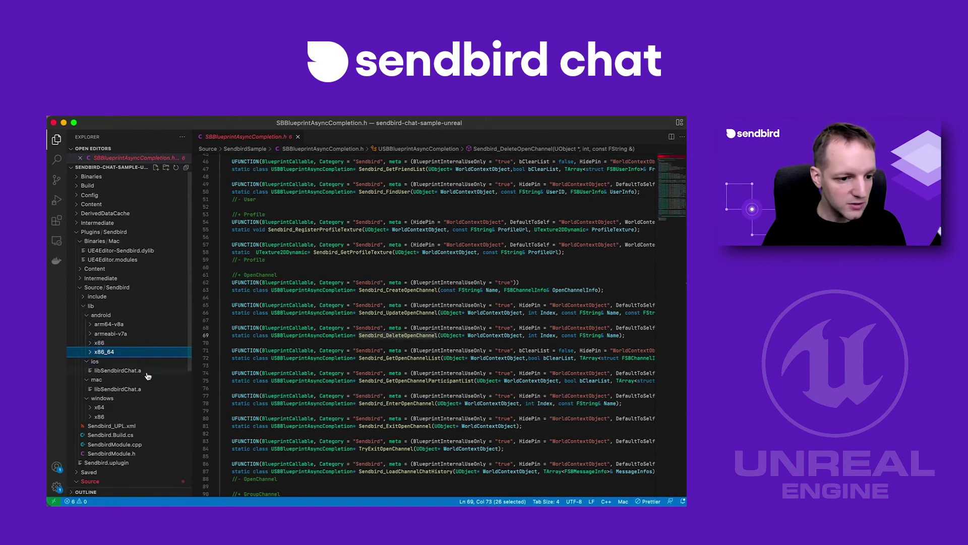
click(89, 316)
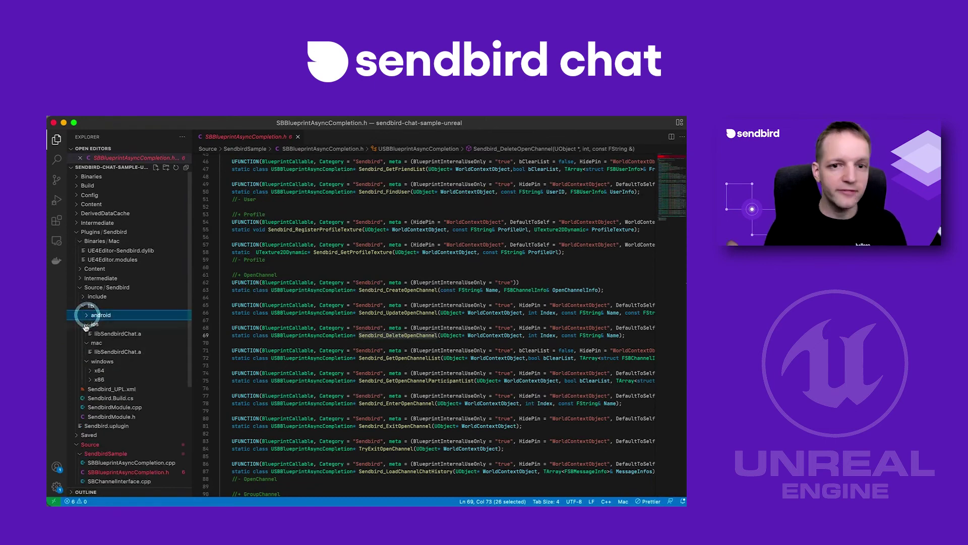
click(87, 323)
click(87, 333)
click(87, 343)
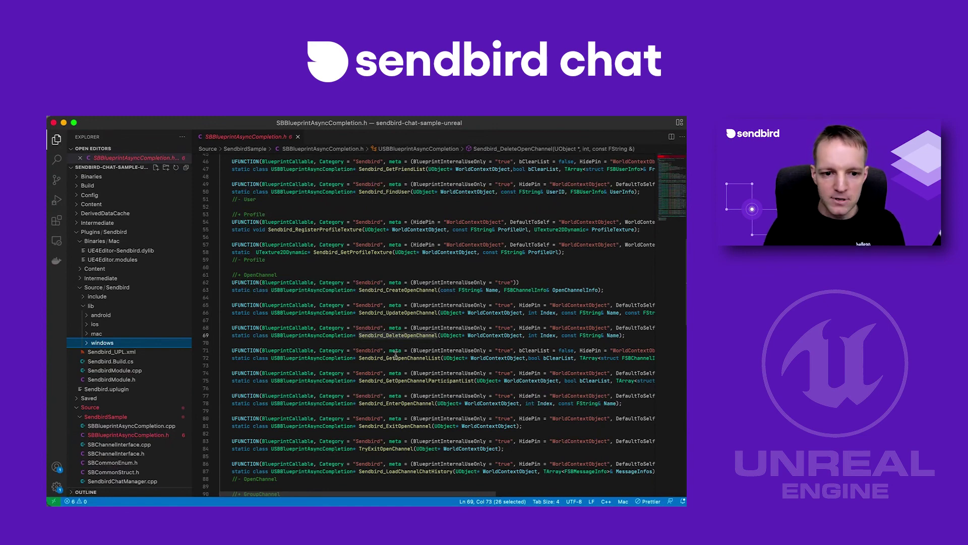
middle_click(342, 325)
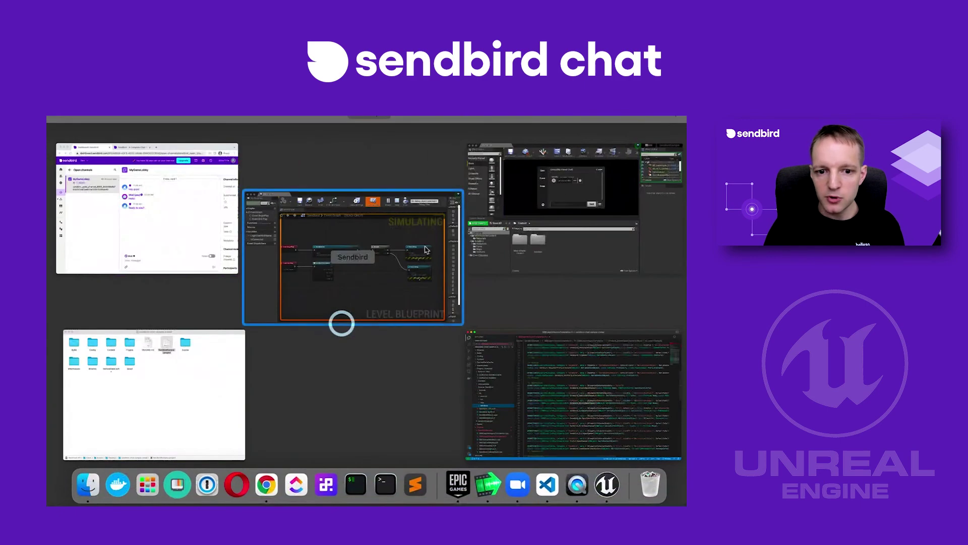
- Switch via the Blueprint window to the SendbirdSample editor showing the My Friend Chat group
click(412, 257)
middle_click(412, 331)
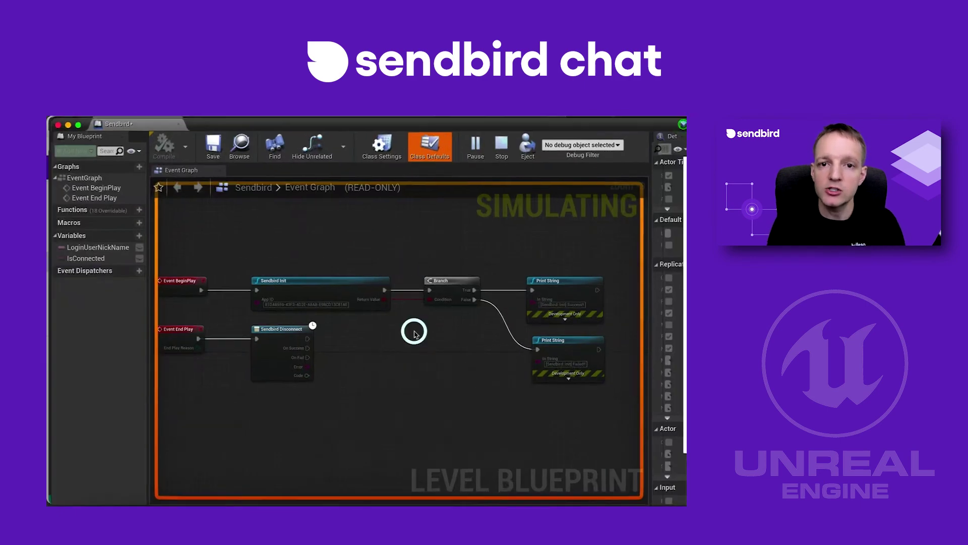
click(556, 198)
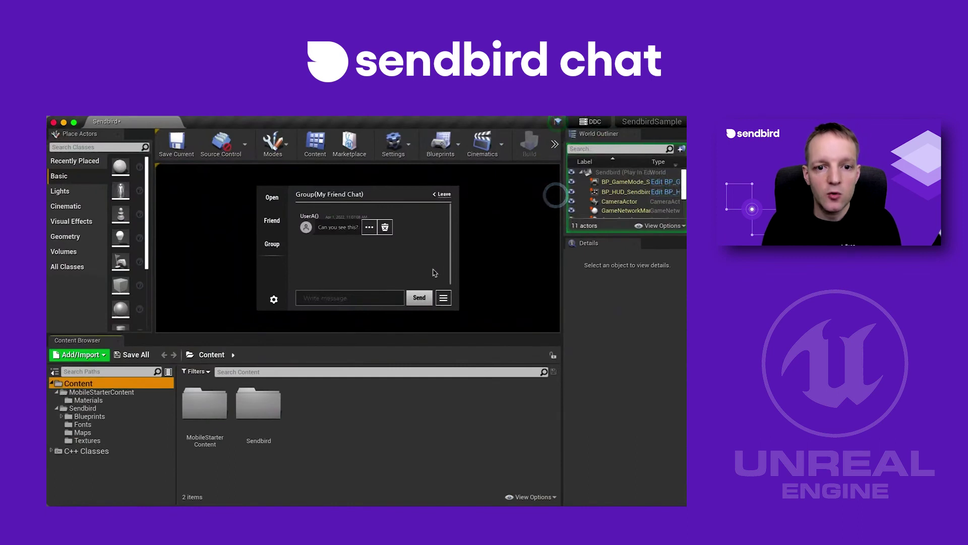